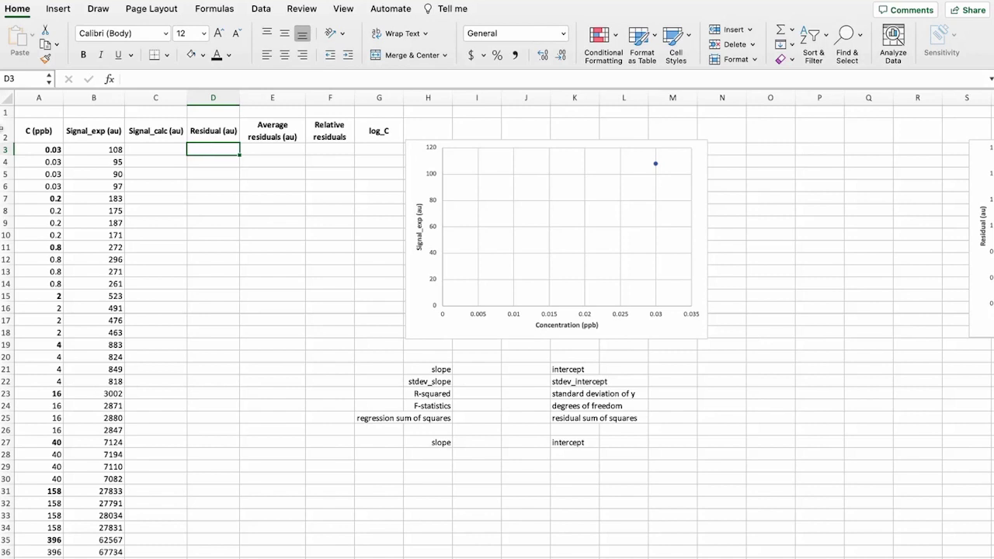
# Look through the concentration and experimental signal data in columns A and B, from row 3 down to row 46
pyautogui.scroll(-5, 73, 367)
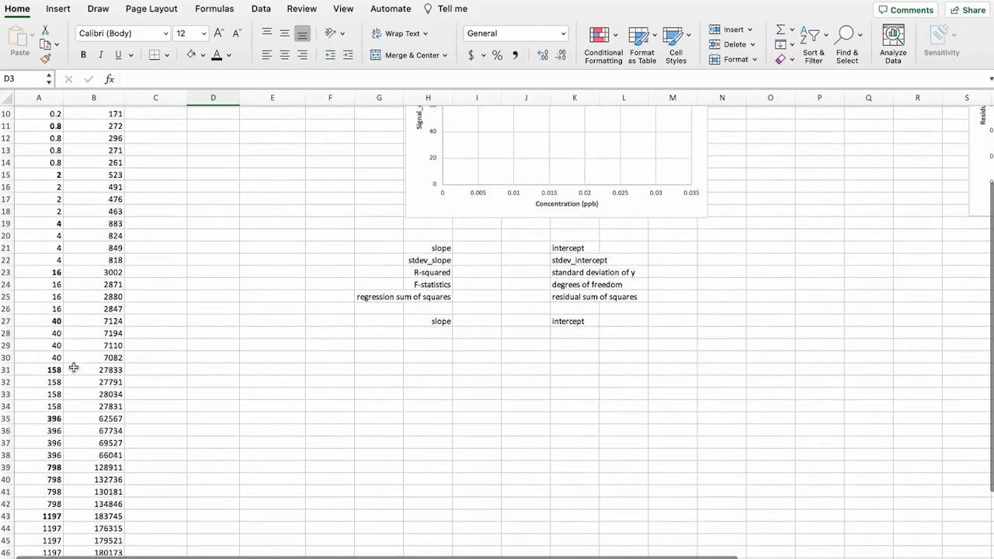
pyautogui.scroll(-1, 73, 367)
pyautogui.scroll(5, 78, 348)
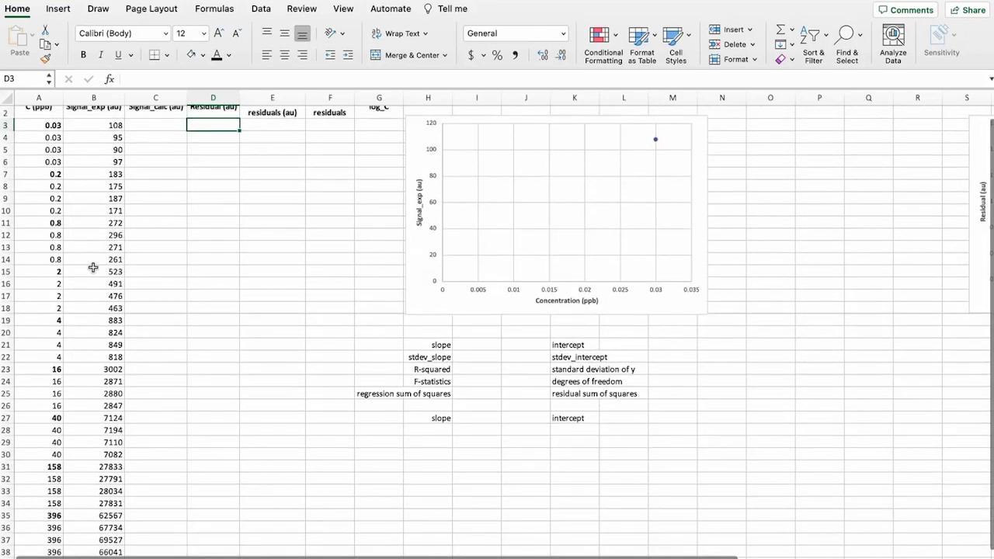
pyautogui.scroll(-6, 159, 243)
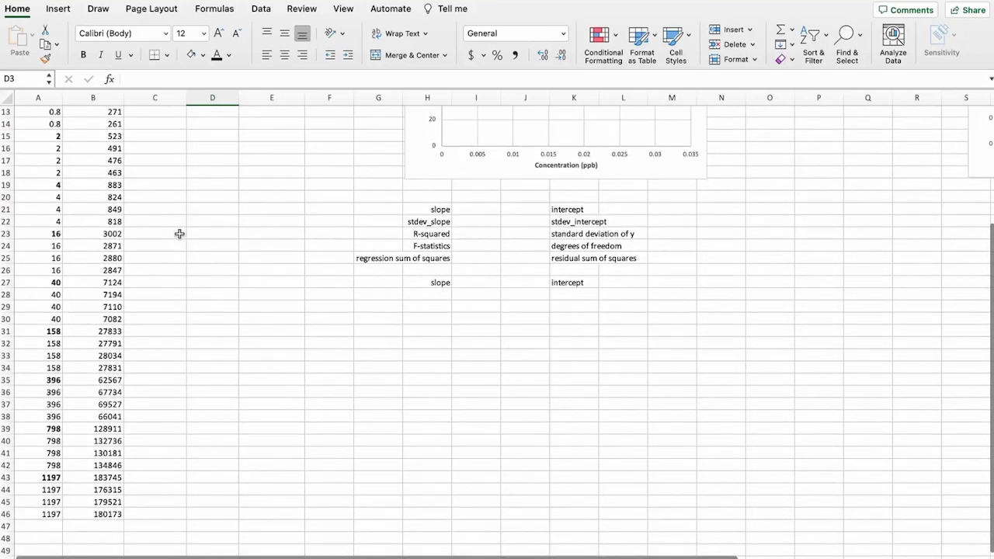
pyautogui.scroll(6, 204, 275)
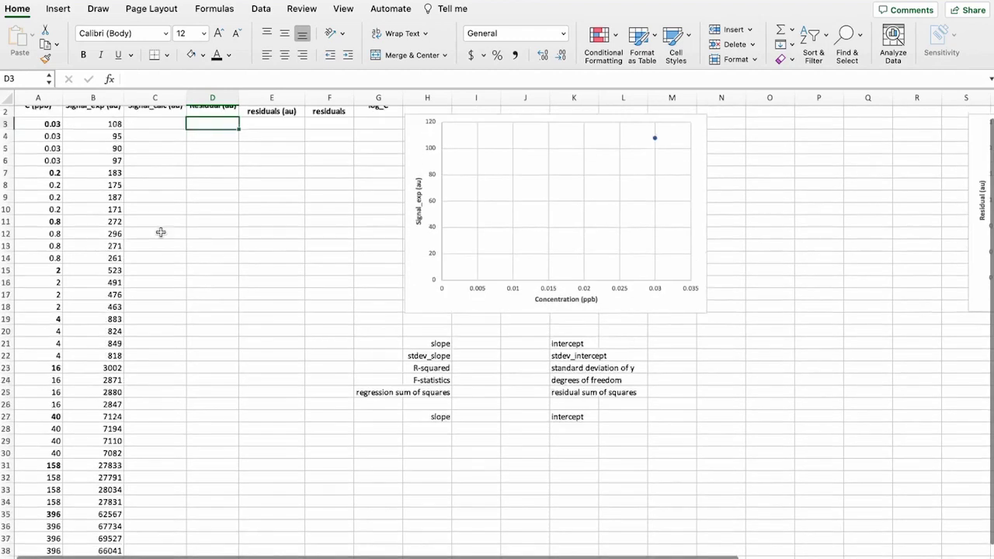
pyautogui.hscroll(1, 106, 150)
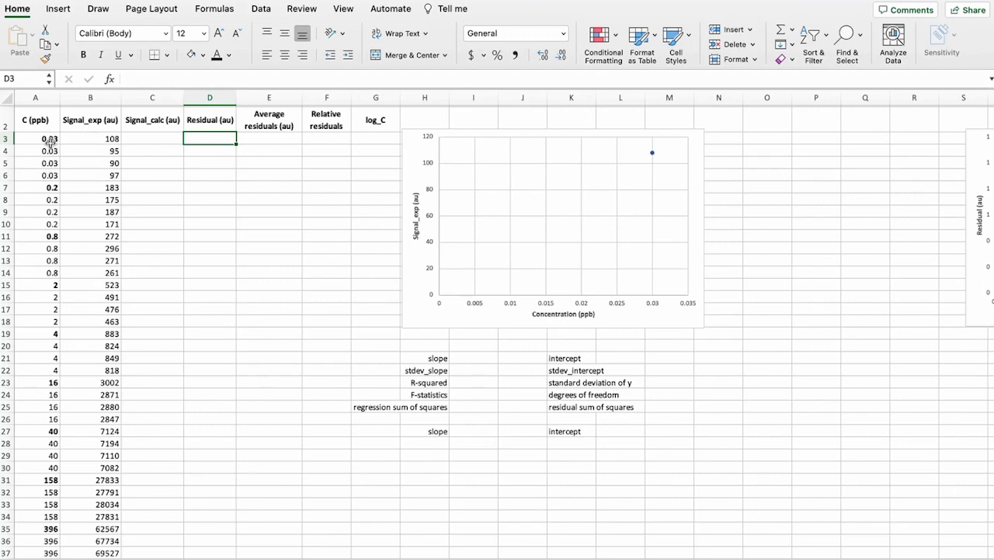
pyautogui.scroll(-5, 81, 291)
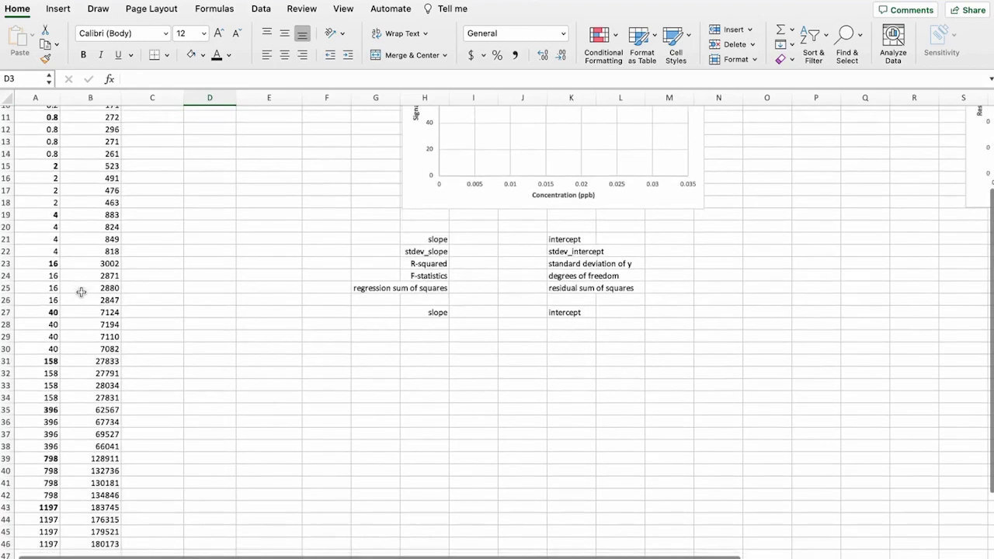
pyautogui.hscroll(1, 81, 292)
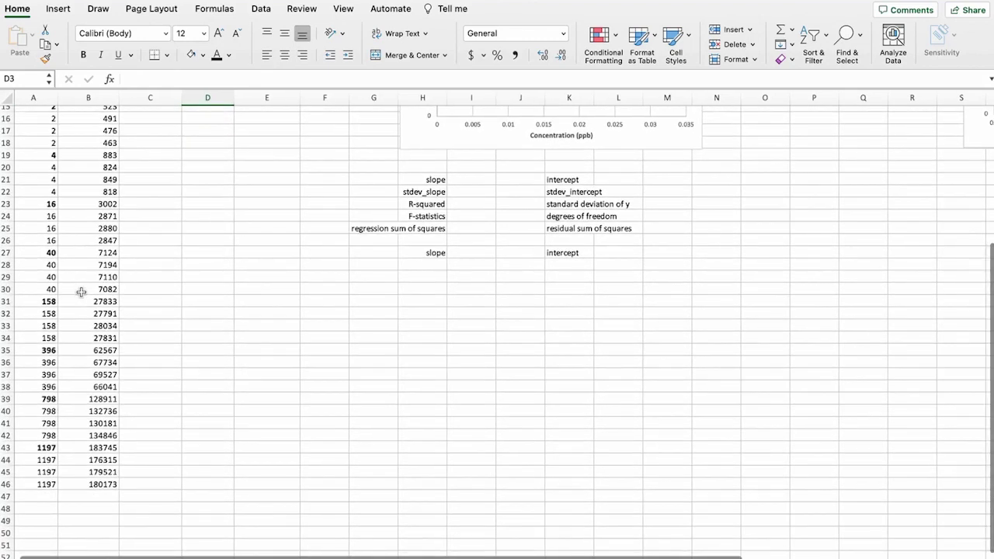
pyautogui.scroll(5, 80, 291)
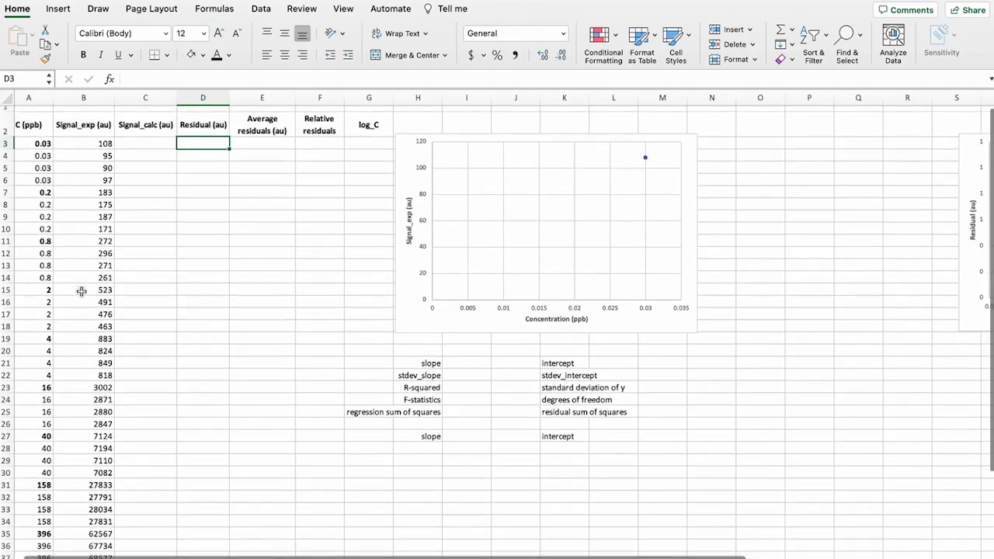
pyautogui.scroll(-1, 81, 292)
pyautogui.hscroll(-1, 197, 288)
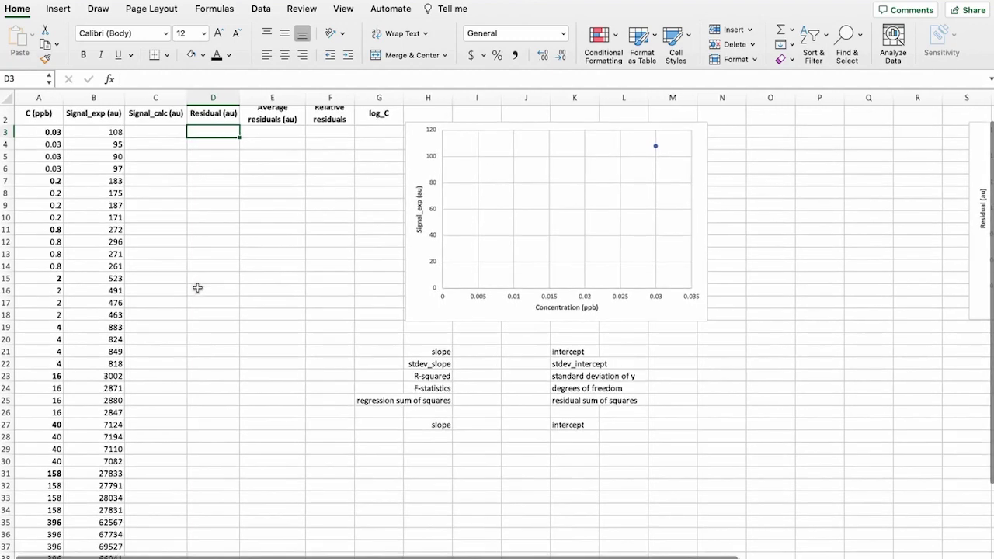
pyautogui.hscroll(1, 197, 288)
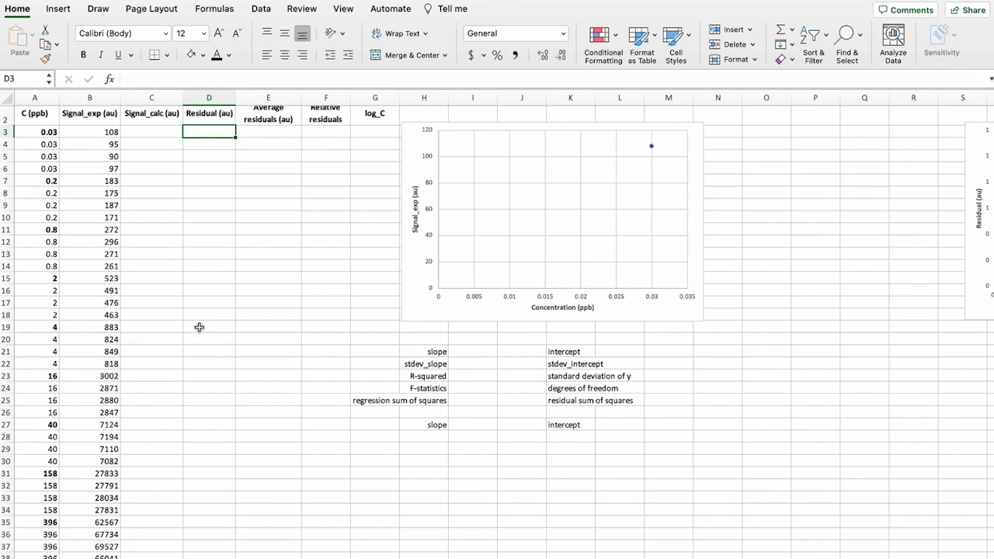
# Extend the signal versus concentration chart's data range to cover A3:B46
pyautogui.click(490, 312)
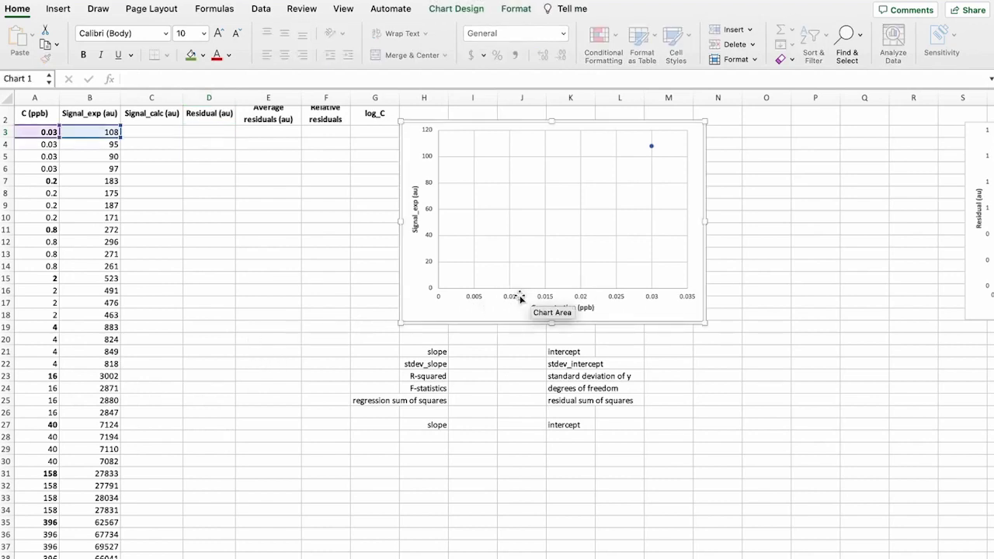
pyautogui.moveTo(122, 137); pyautogui.dragTo(124, 446)
pyautogui.scroll(5, 263, 233)
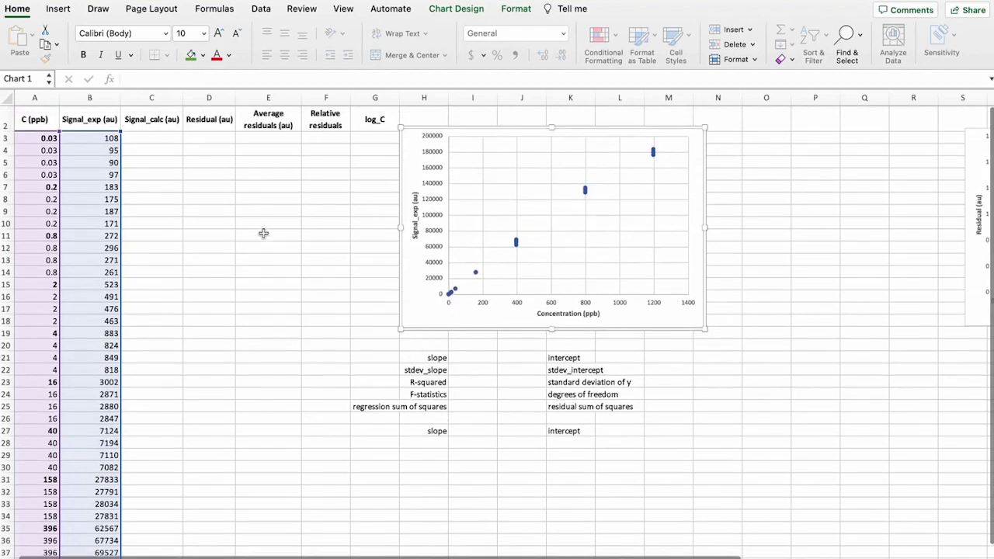
pyautogui.click(363, 209)
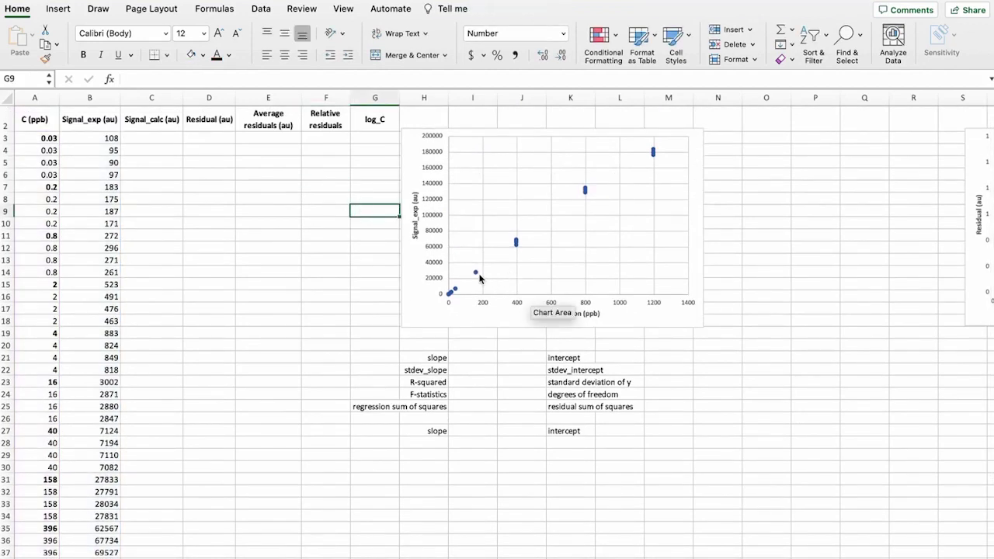
# Add a linear trendline to the calibration chart's data series, displaying its equation and R-squared value on the chart
pyautogui.moveTo(477, 276)
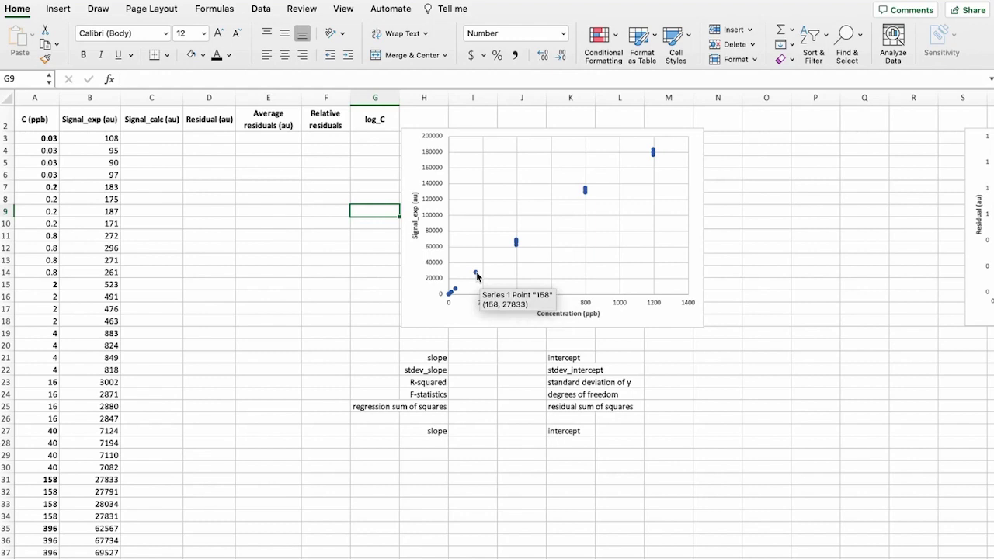
pyautogui.click(477, 276)
pyautogui.rightClick(477, 275)
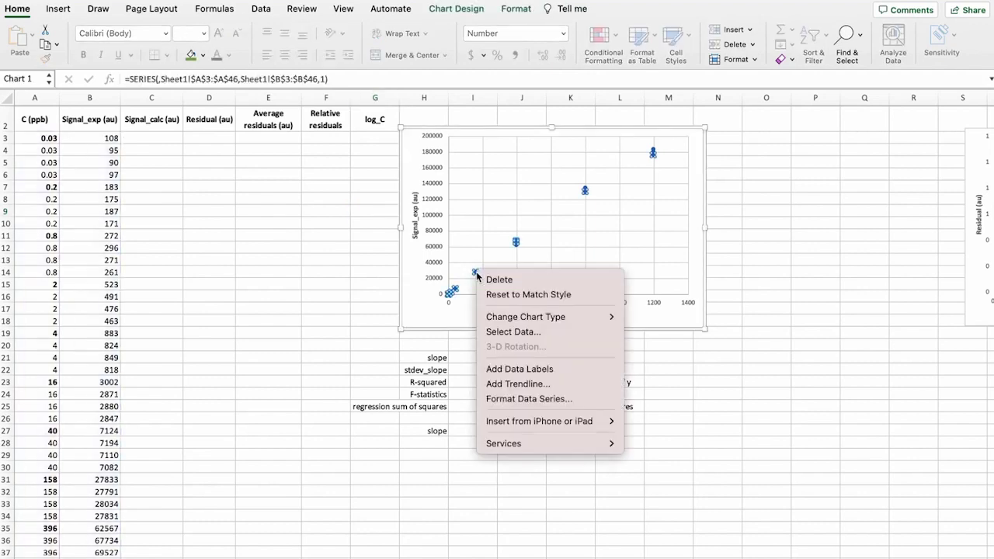
pyautogui.click(502, 383)
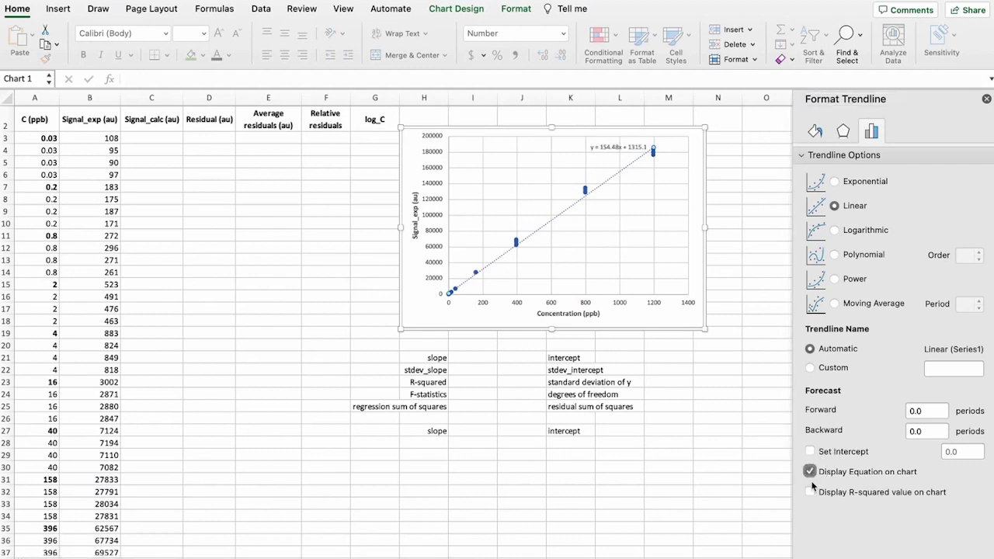
pyautogui.click(811, 492)
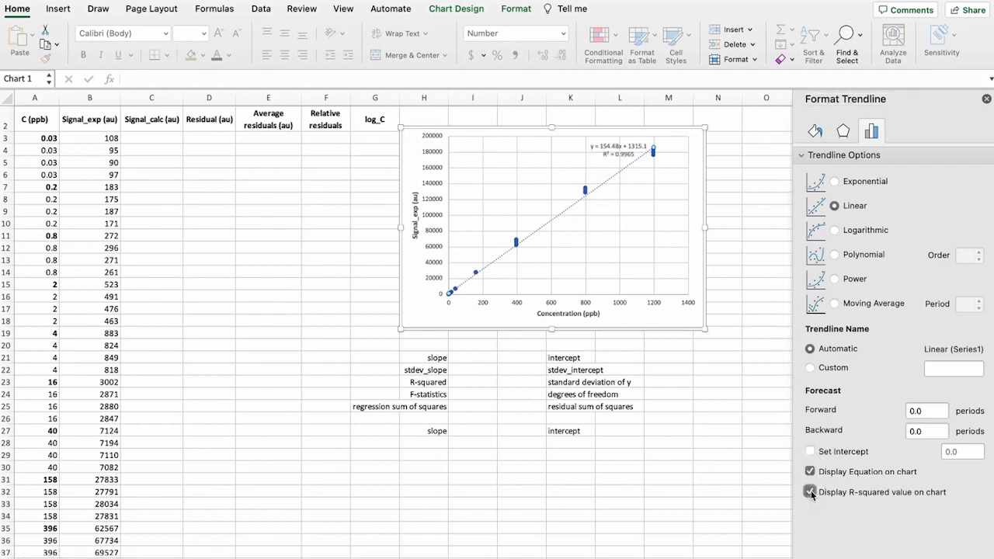
pyautogui.click(986, 98)
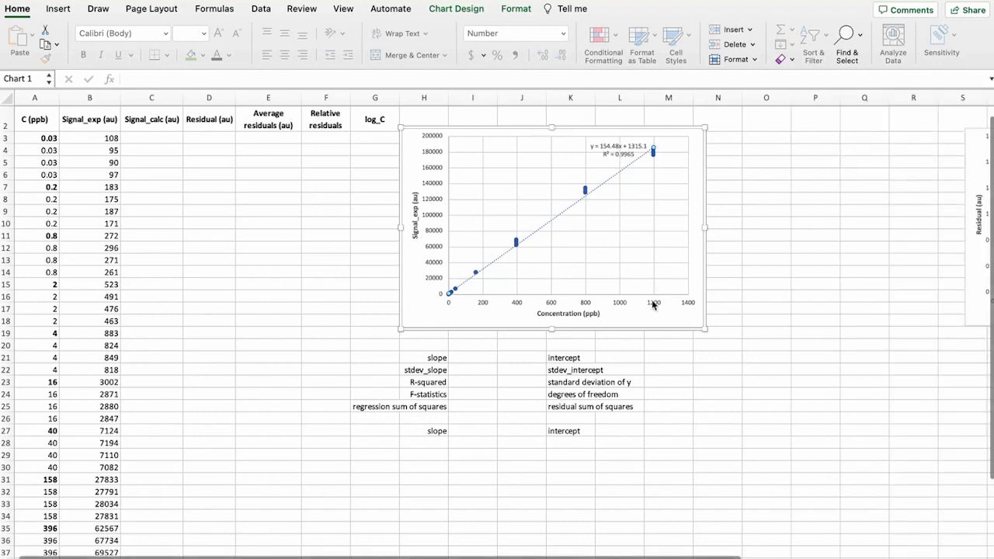
# Exclude the 1197 ppb points from the calibration chart by shortening its data range to rows 3 through 42
pyautogui.click(637, 314)
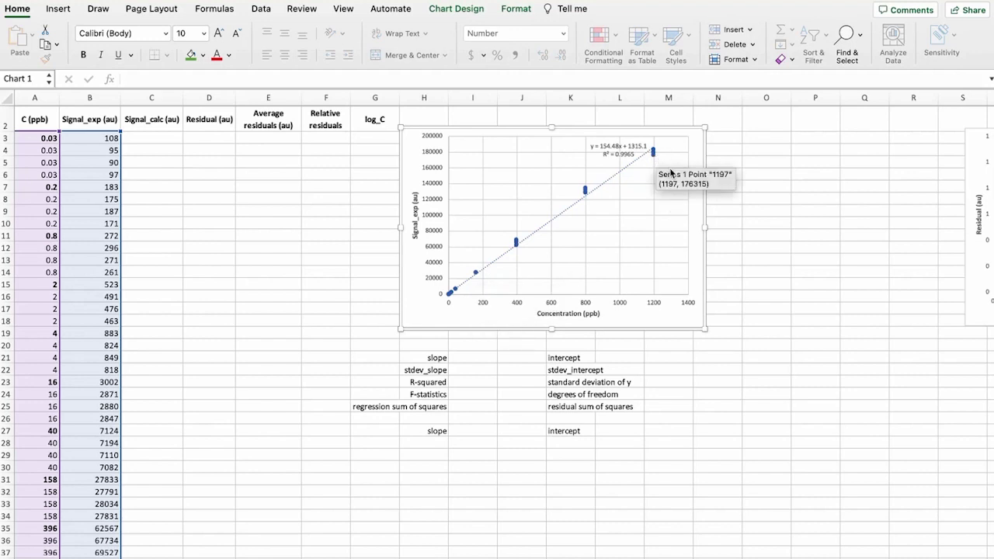
pyautogui.scroll(-5, 265, 427)
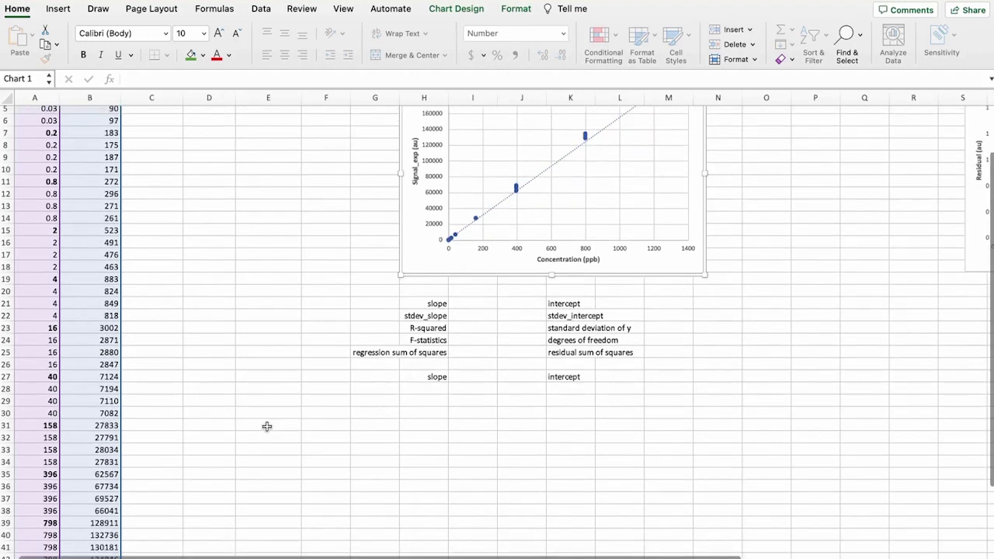
pyautogui.moveTo(122, 457); pyautogui.dragTo(122, 409)
# Shade the excluded 1197 ppb concentration cells A43:A46 with a light orange fill
pyautogui.click(48, 416)
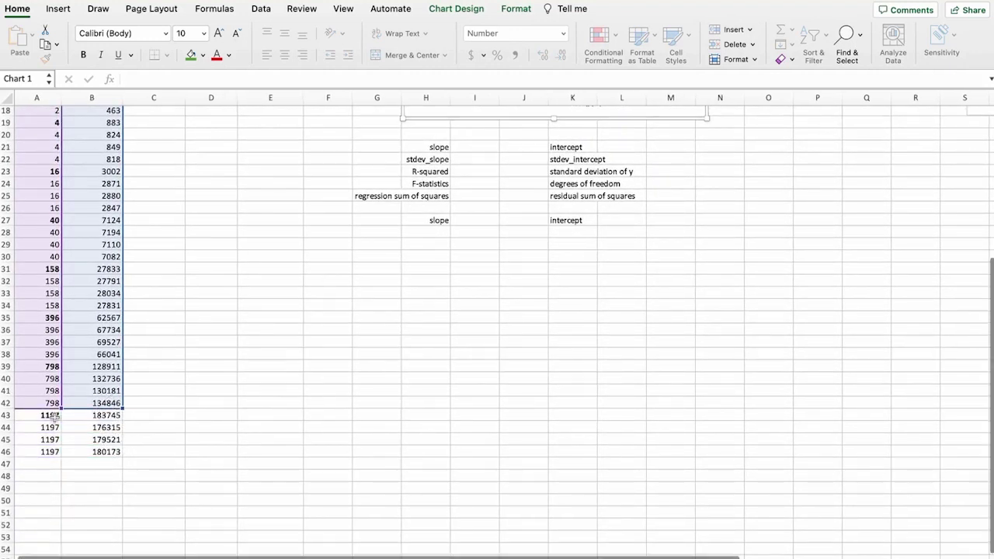
pyautogui.moveTo(48, 415); pyautogui.dragTo(49, 452)
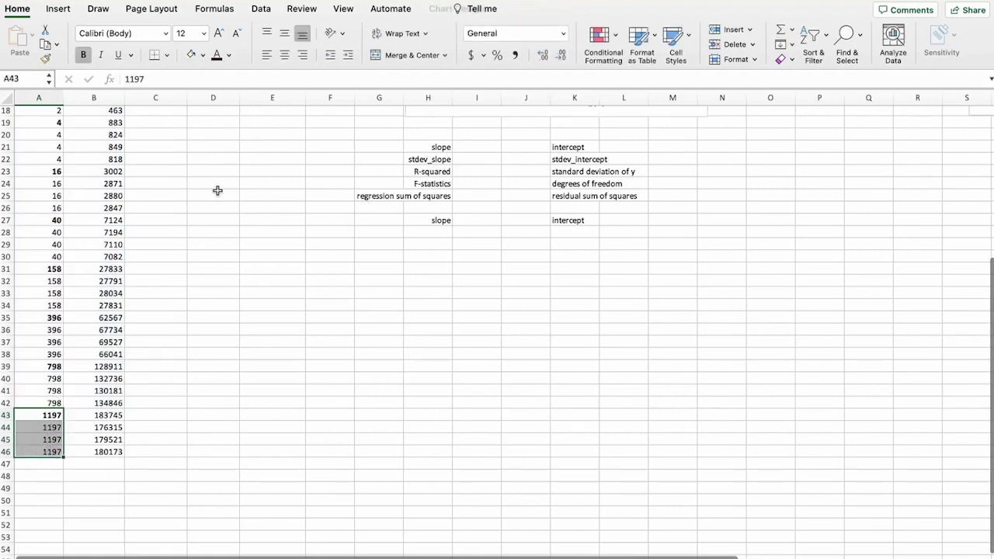
pyautogui.click(203, 55)
pyautogui.scroll(1, 256, 133)
pyautogui.click(256, 132)
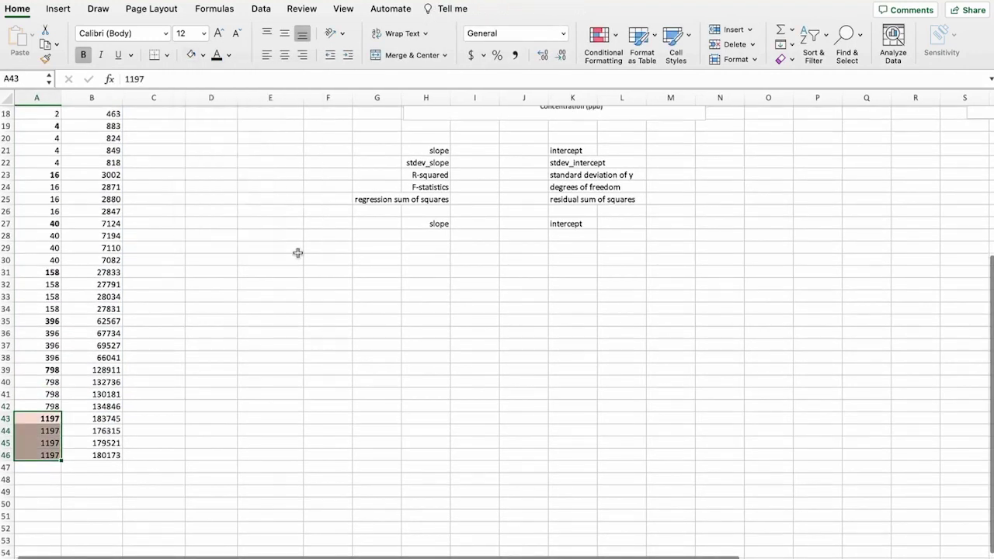
pyautogui.scroll(8, 295, 255)
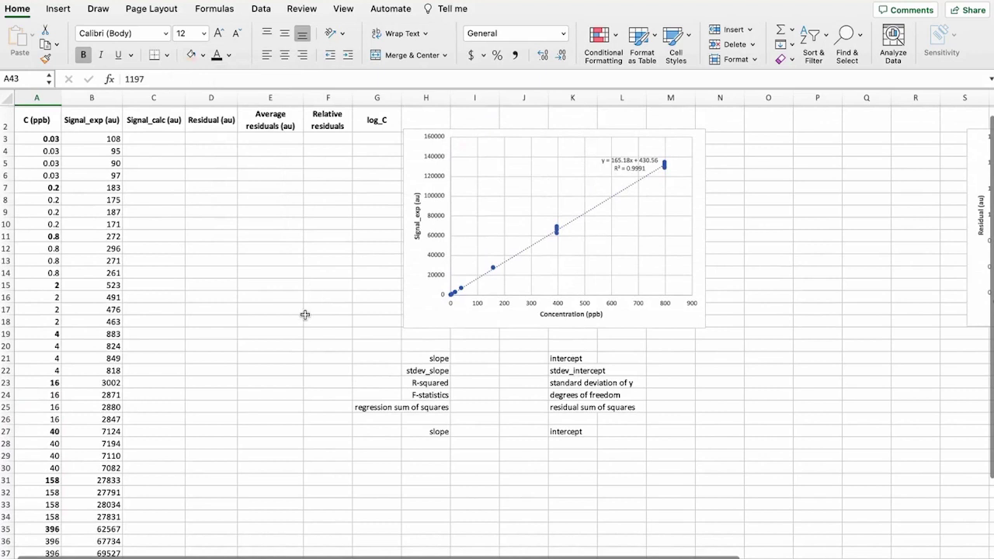
pyautogui.click(325, 311)
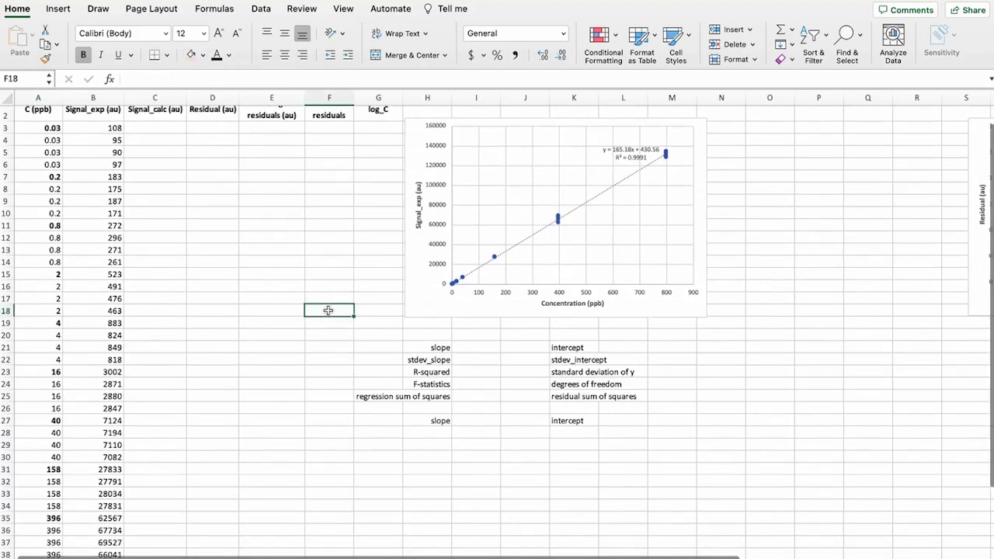
# Shorten the calibration chart's data range to rows 3 through 22, covering only concentrations from 0.03 to 4 ppb
pyautogui.click(458, 297)
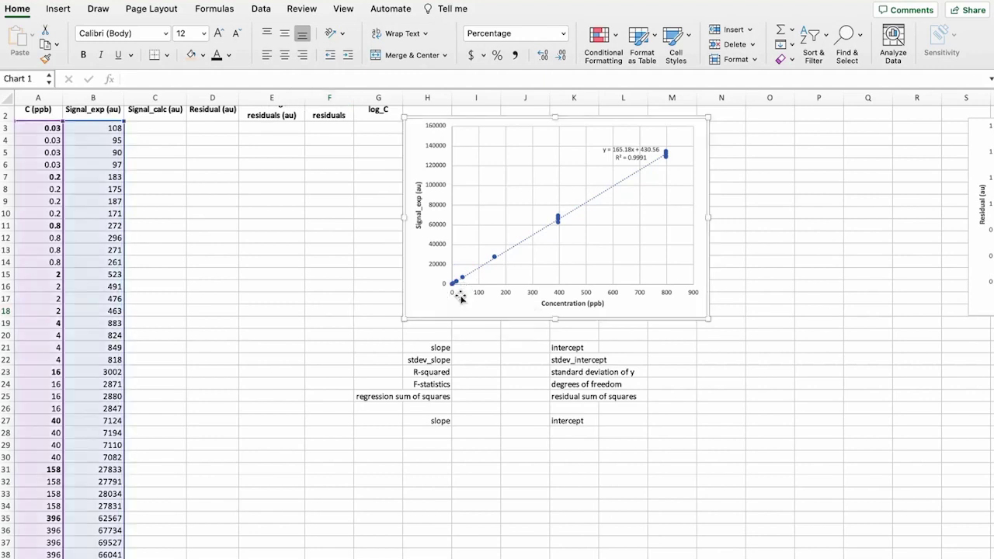
pyautogui.scroll(-5, 326, 365)
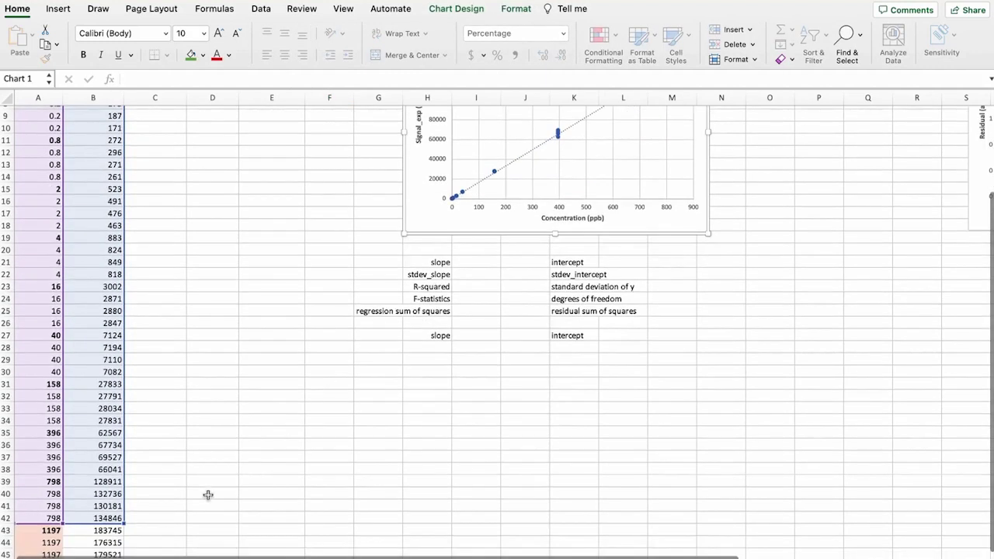
pyautogui.moveTo(132, 522); pyautogui.dragTo(124, 280)
pyautogui.scroll(5, 286, 335)
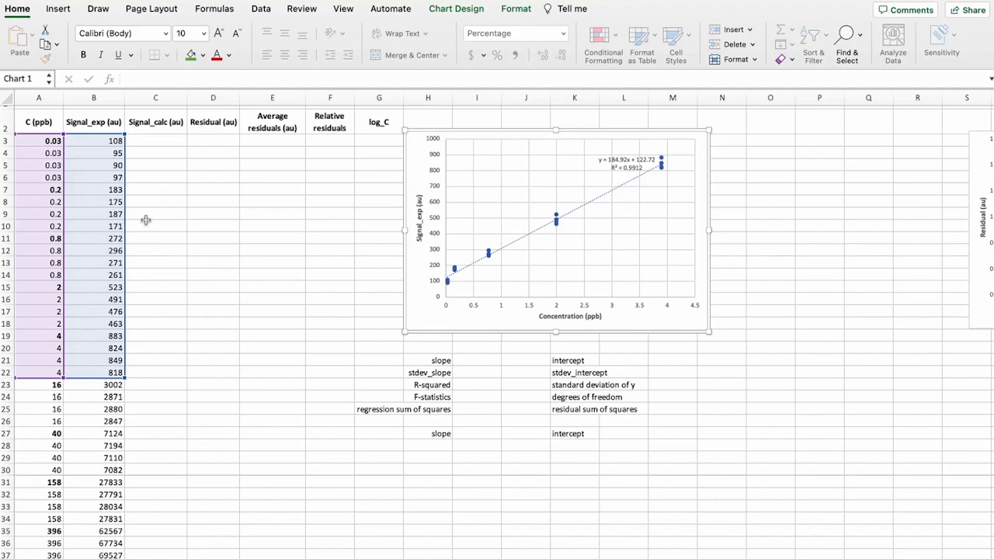
# Shift the chart's data range down to rows 7 through 26, and shade the excluded 0.03 ppb cells A3:A6 light orange
pyautogui.moveTo(125, 213); pyautogui.dragTo(135, 263)
pyautogui.moveTo(44, 139); pyautogui.dragTo(48, 177)
pyautogui.click(197, 59)
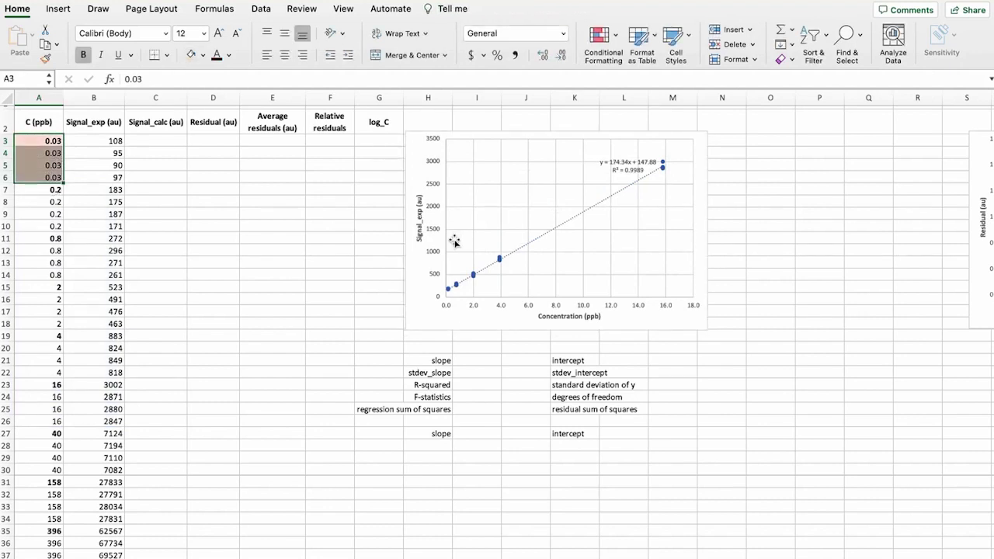
# Extend the calibration chart's data range down to row 42 so it covers 0.2 through 798 ppb
pyautogui.click(455, 242)
pyautogui.scroll(-3, 134, 391)
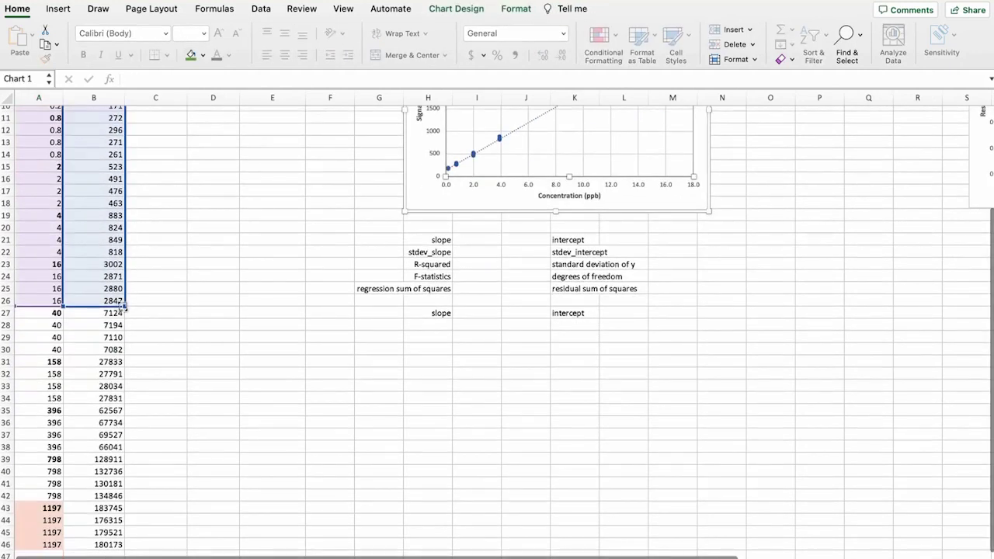
pyautogui.moveTo(123, 306); pyautogui.dragTo(122, 492)
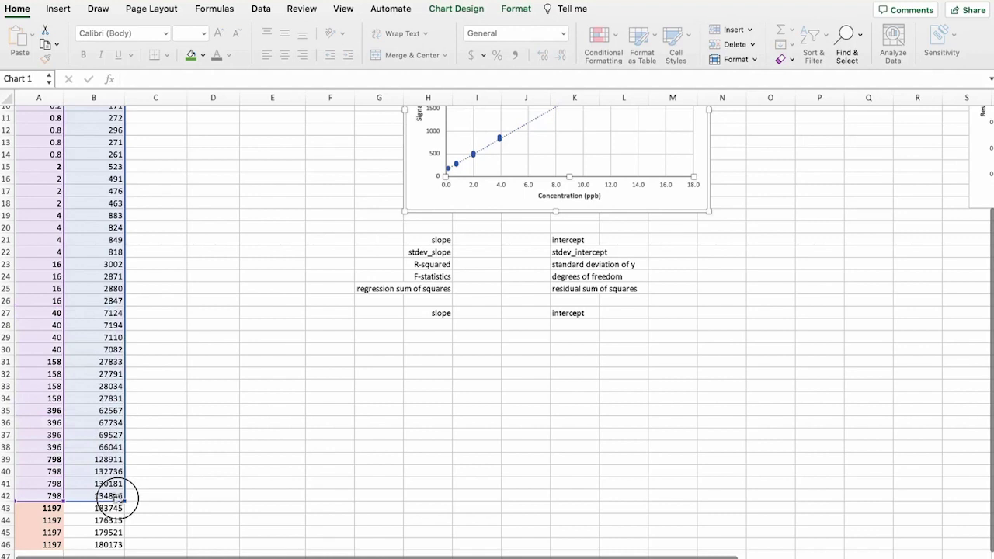
pyautogui.click(284, 227)
pyautogui.scroll(5, 288, 222)
pyautogui.scroll(-1, 289, 222)
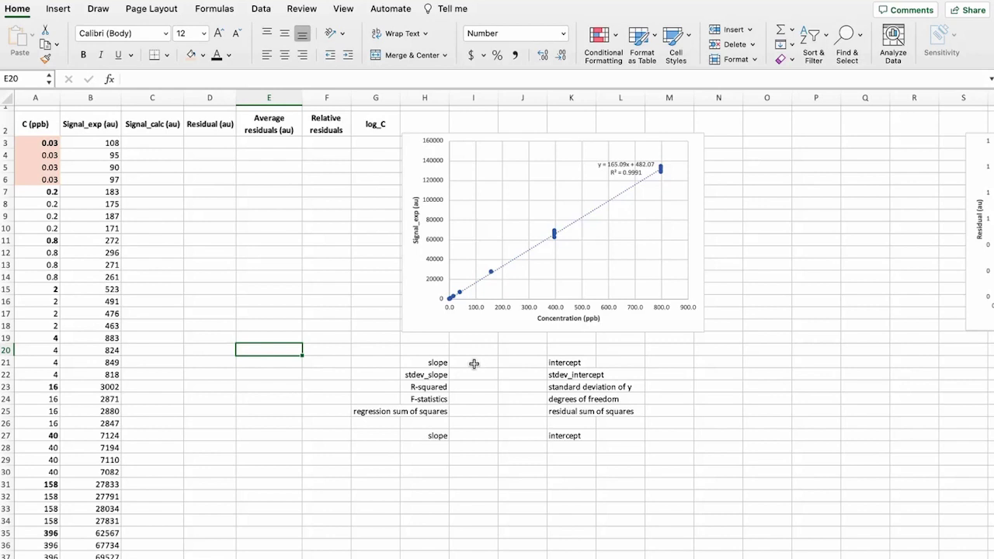
# Enter a LINEST formula in I21 with known y values B7:B42, known x values A7:A42, and both const and stats set to 1
pyautogui.click(474, 363)
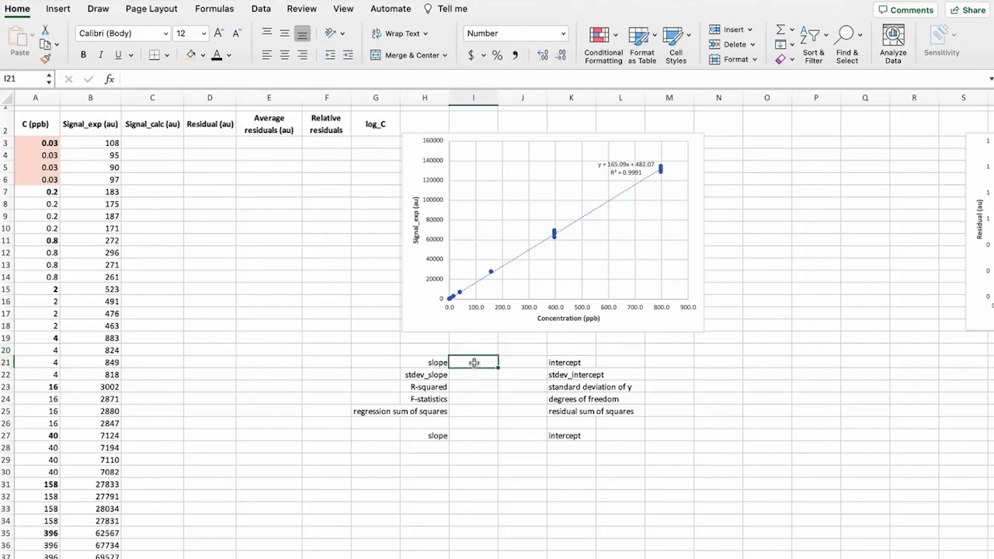
pyautogui.write('=lin')
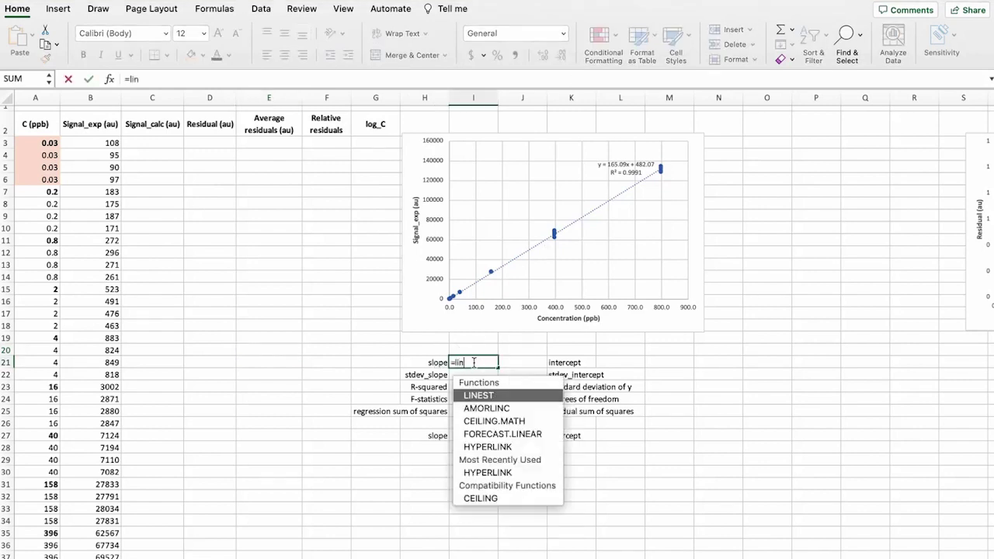
pyautogui.write('est(')
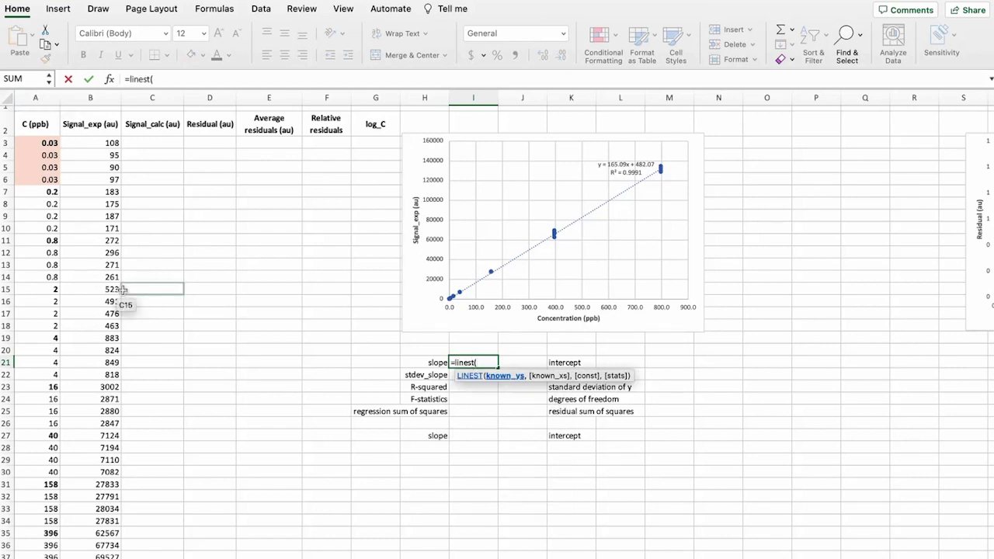
pyautogui.scroll(-2, 192, 292)
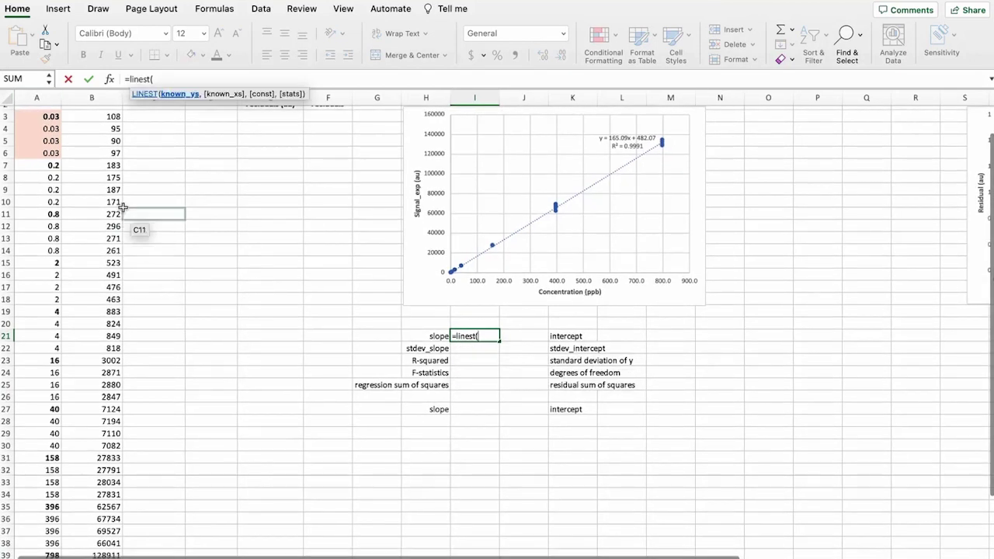
pyautogui.moveTo(102, 161); pyautogui.dragTo(101, 488)
pyautogui.scroll(-3, 102, 487)
pyautogui.moveTo(123, 426); pyautogui.dragTo(123, 518)
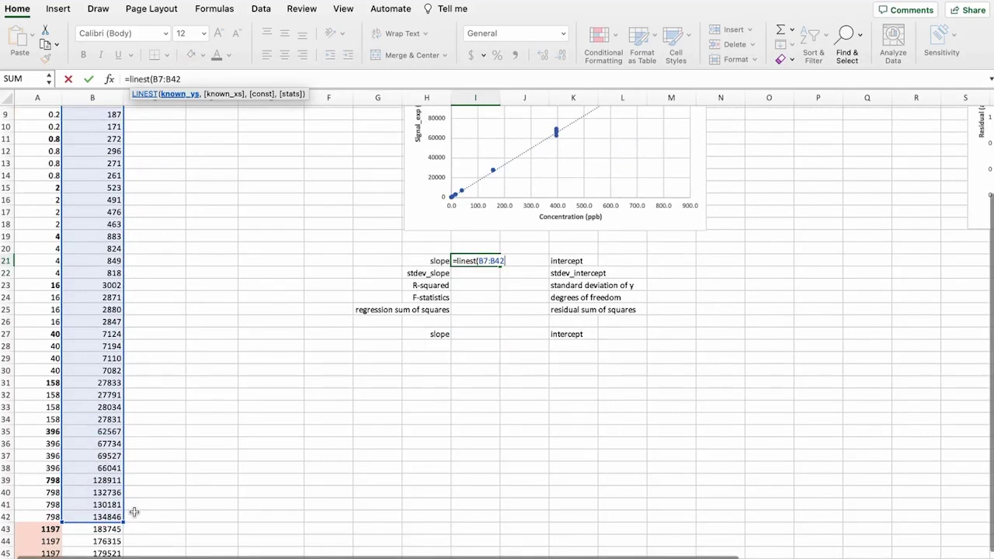
pyautogui.write(',')
pyautogui.scroll(3, 126, 396)
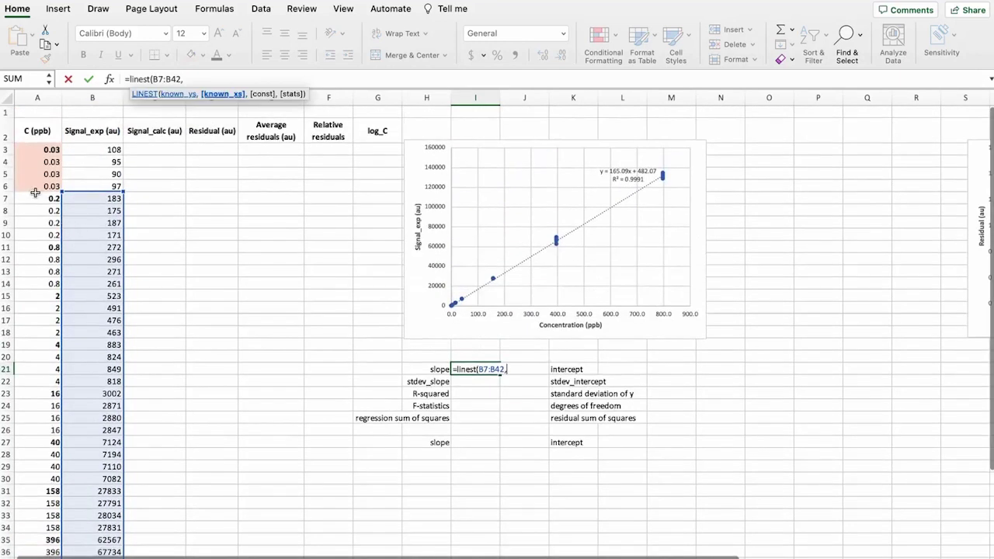
pyautogui.moveTo(43, 198); pyautogui.dragTo(60, 487)
pyautogui.scroll(3, 300, 272)
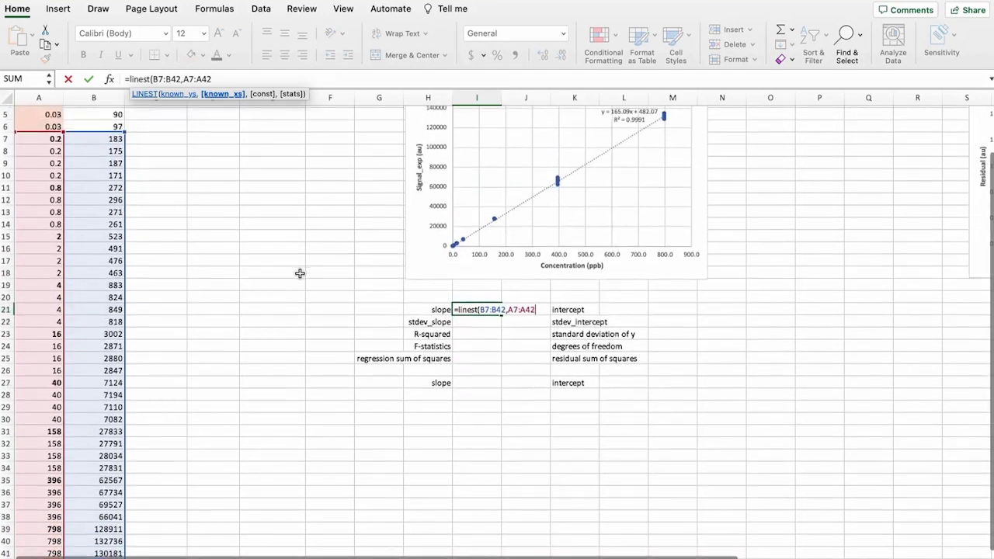
pyautogui.write(',1,1)')
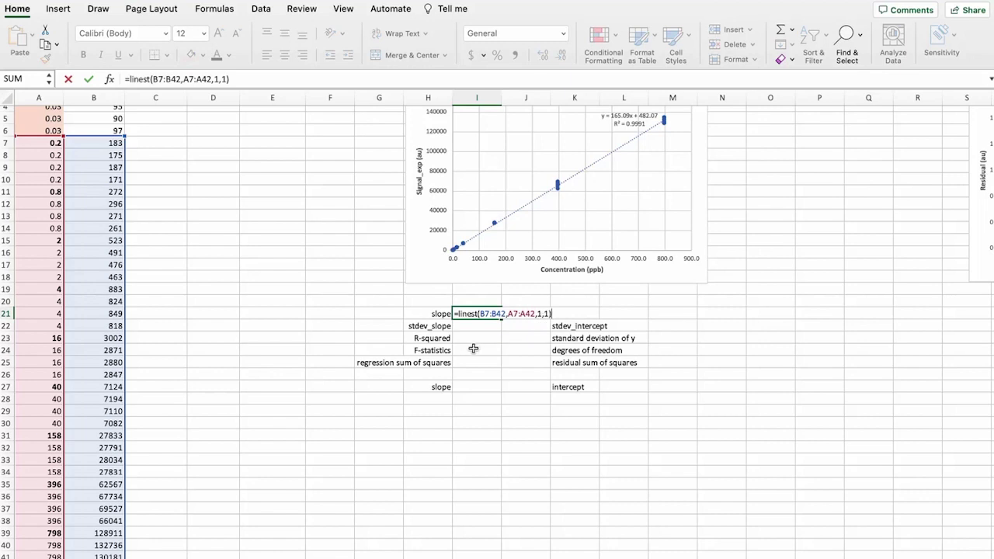
pyautogui.press('Return')
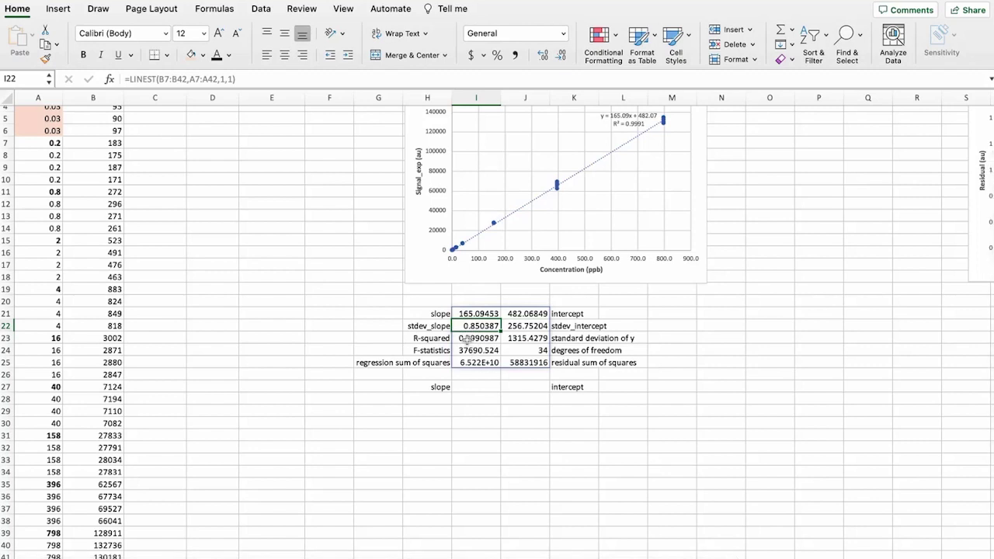
# Calculate the fitted signal in C7 as =A7*$I$21+$J$21, using absolute references to the slope and intercept
pyautogui.scroll(3, 395, 335)
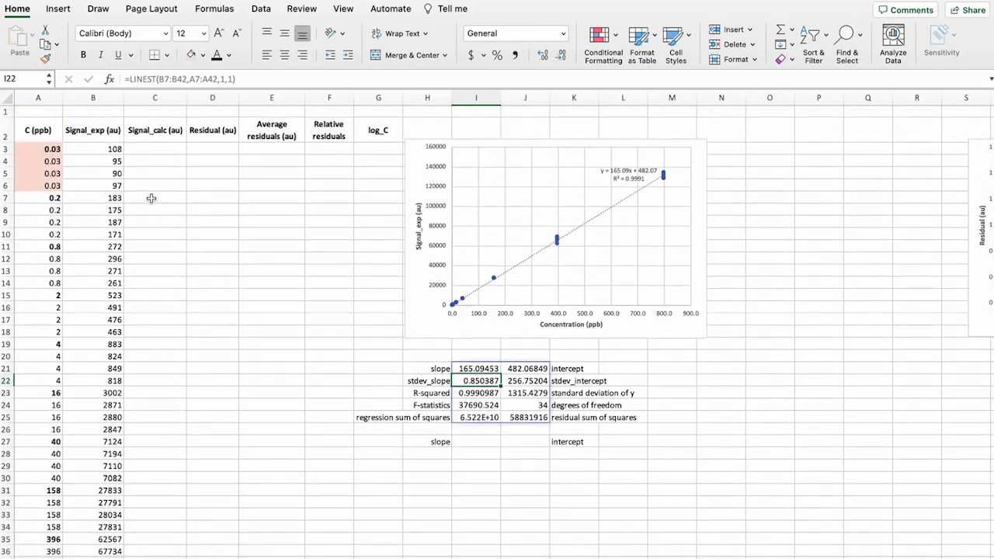
pyautogui.click(152, 198)
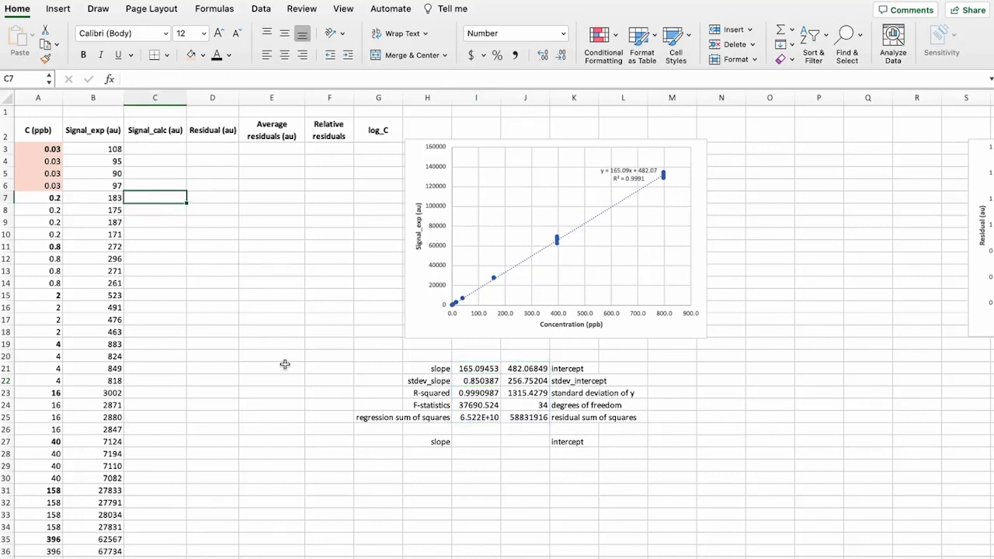
pyautogui.write('=')
pyautogui.click(58, 198)
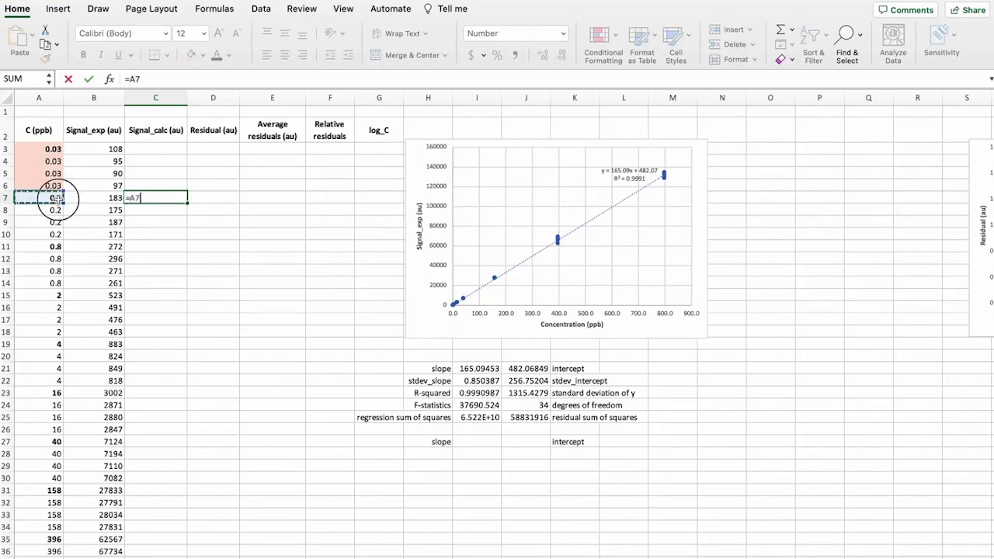
pyautogui.write('*')
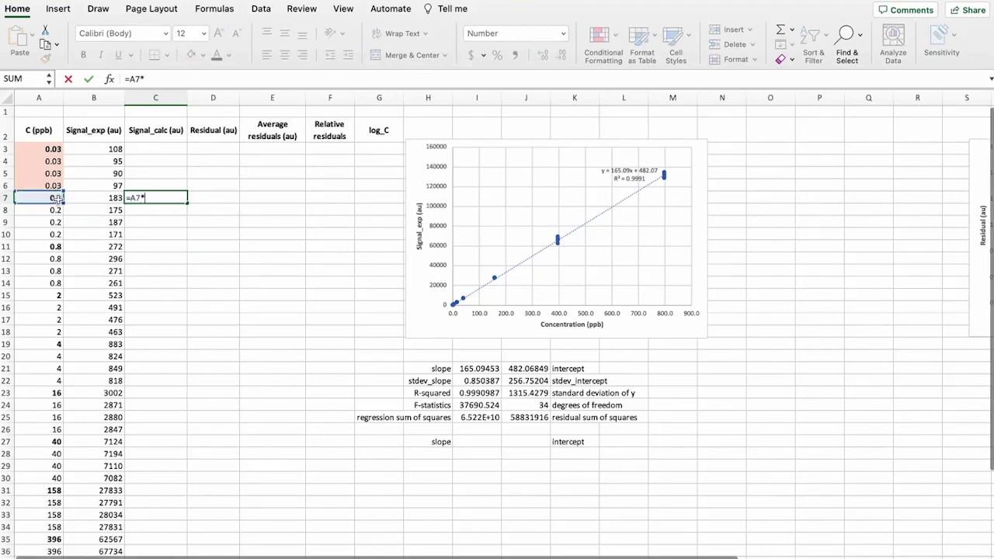
pyautogui.click(477, 368)
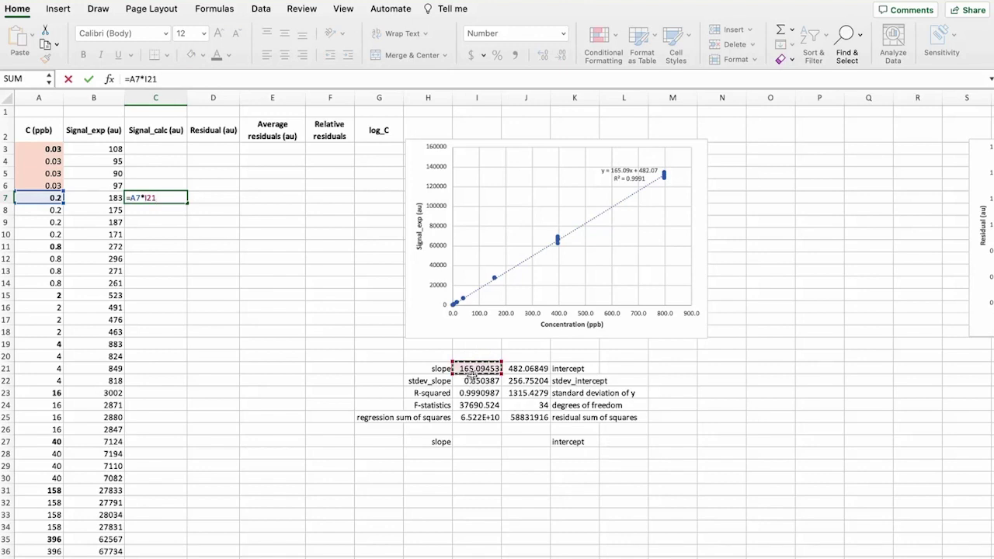
pyautogui.write('+')
pyautogui.click(528, 369)
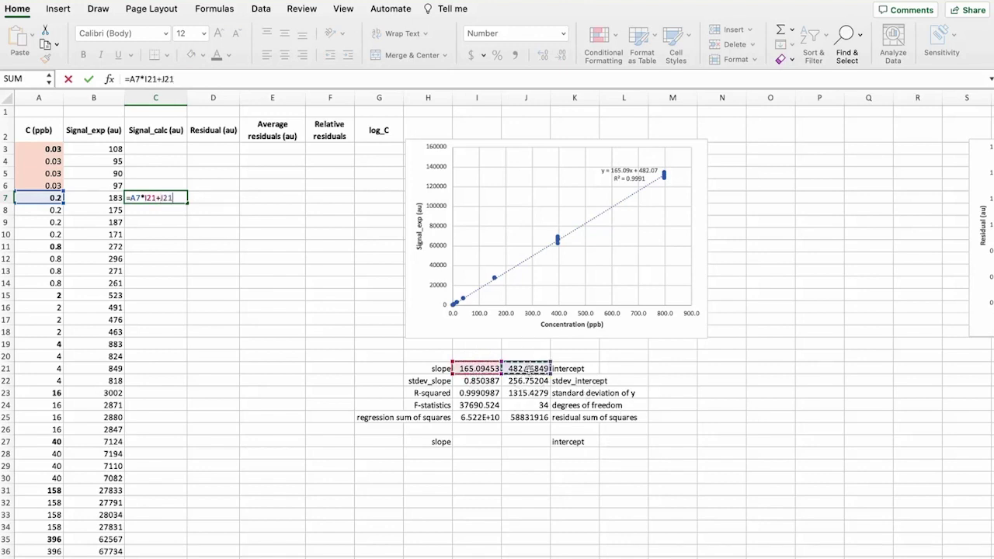
pyautogui.click(144, 80)
pyautogui.write('$I$21+')
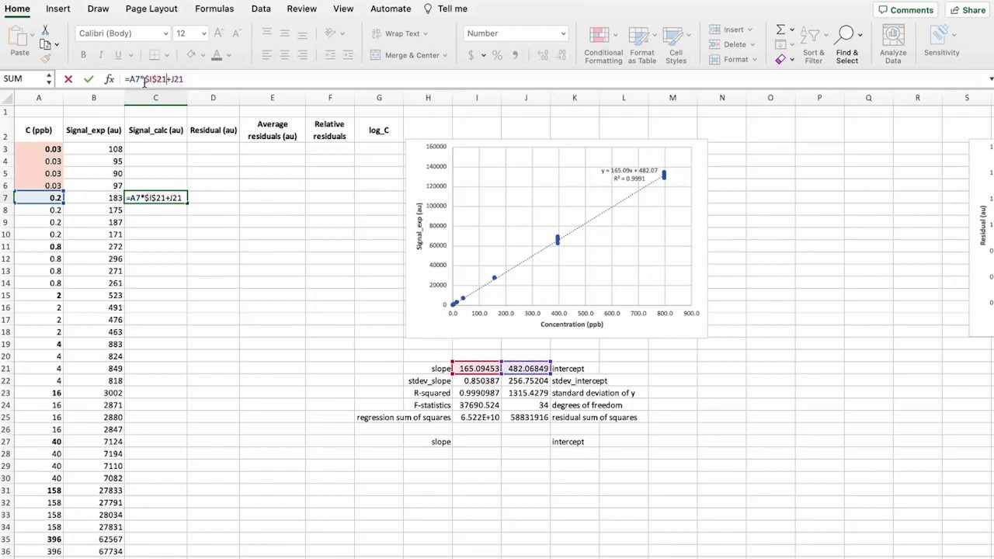
pyautogui.write('$J$')
pyautogui.press('Return')
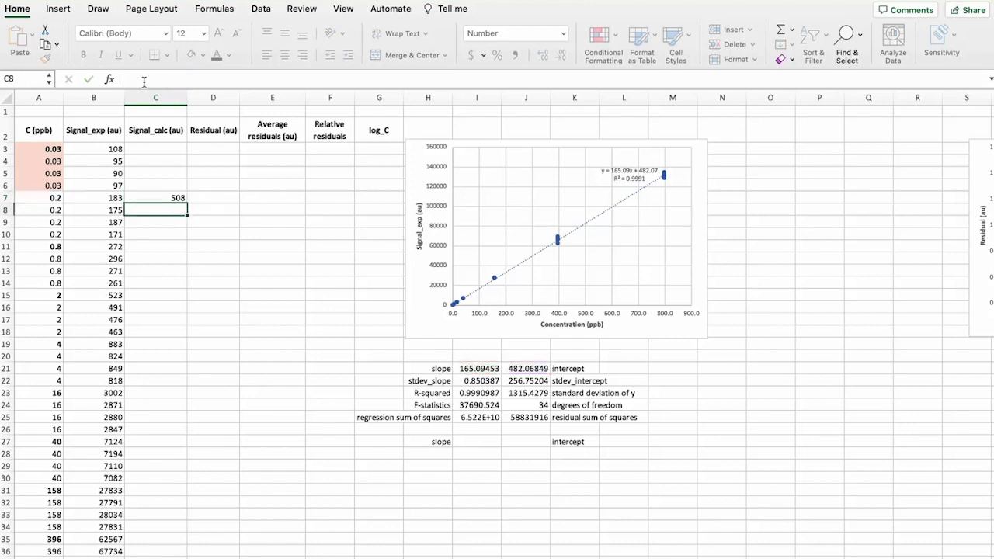
# Fill the Signal_calc formula from C7 down to C42
pyautogui.click(156, 197)
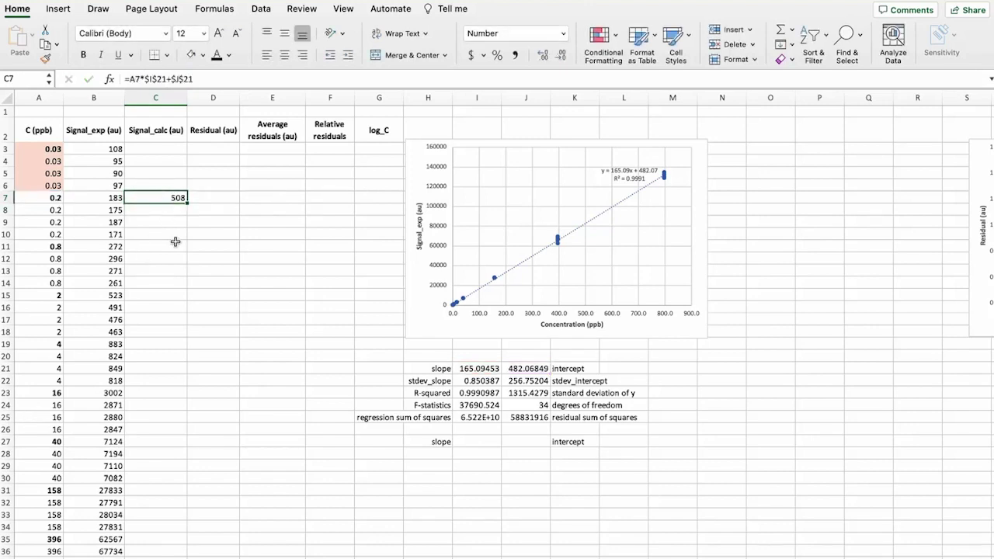
pyautogui.scroll(-3, 174, 240)
pyautogui.moveTo(187, 167); pyautogui.dragTo(175, 516)
pyautogui.scroll(-3, 199, 459)
pyautogui.moveTo(188, 413); pyautogui.dragTo(195, 482)
pyautogui.scroll(3, 213, 327)
pyautogui.scroll(2, 213, 327)
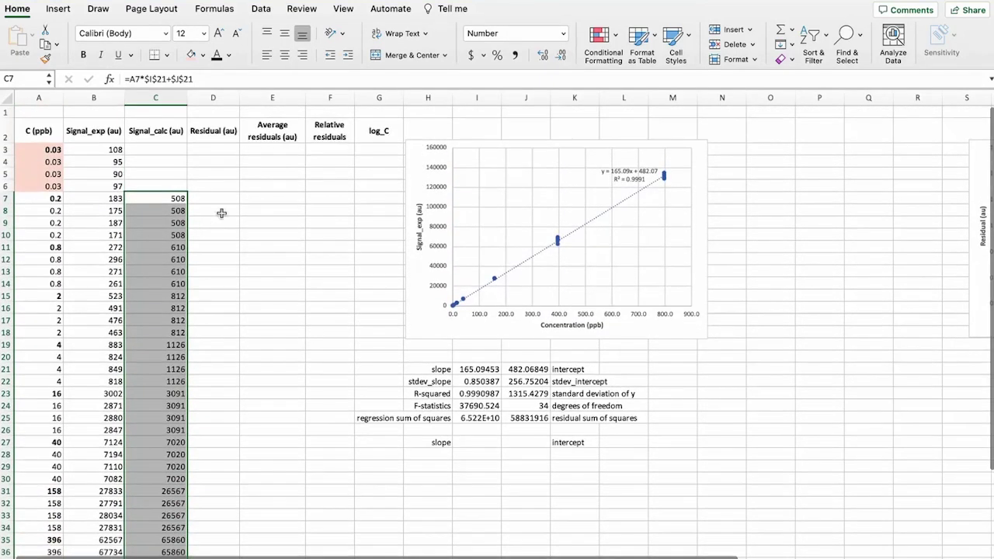
# Calculate the residual in D7 as experimental minus calculated signal with =B7-C7
pyautogui.click(211, 198)
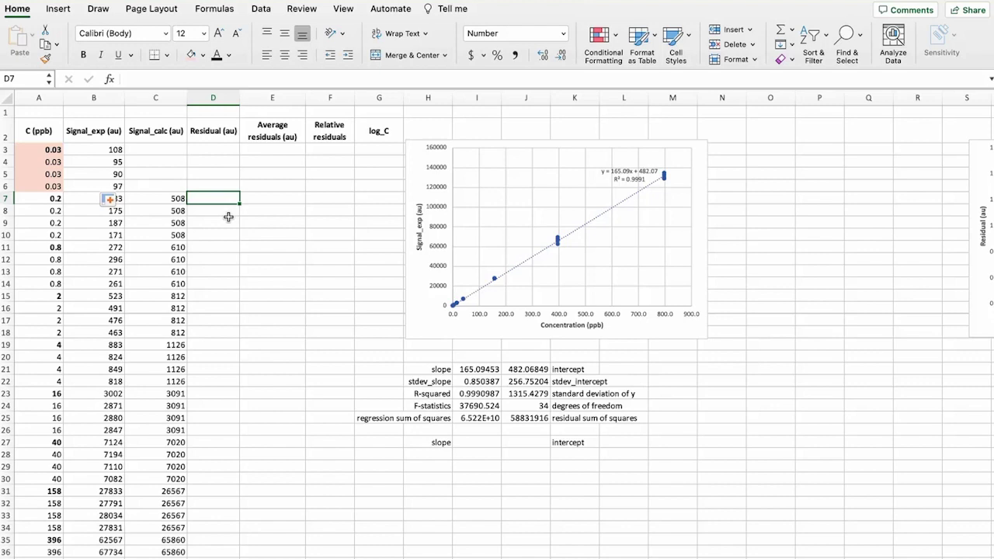
pyautogui.write('=')
pyautogui.click(105, 195)
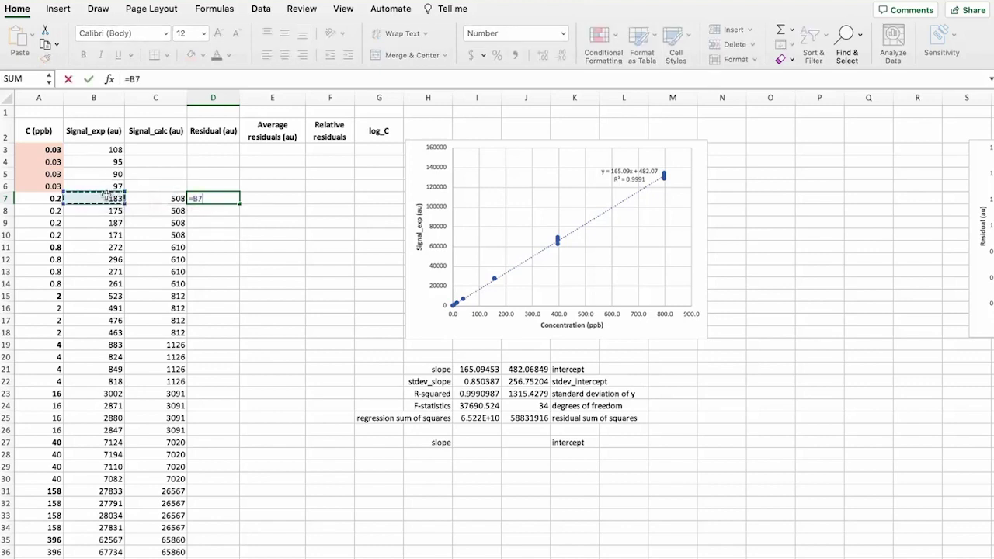
pyautogui.write('-')
pyautogui.click(156, 196)
pyautogui.press('Return')
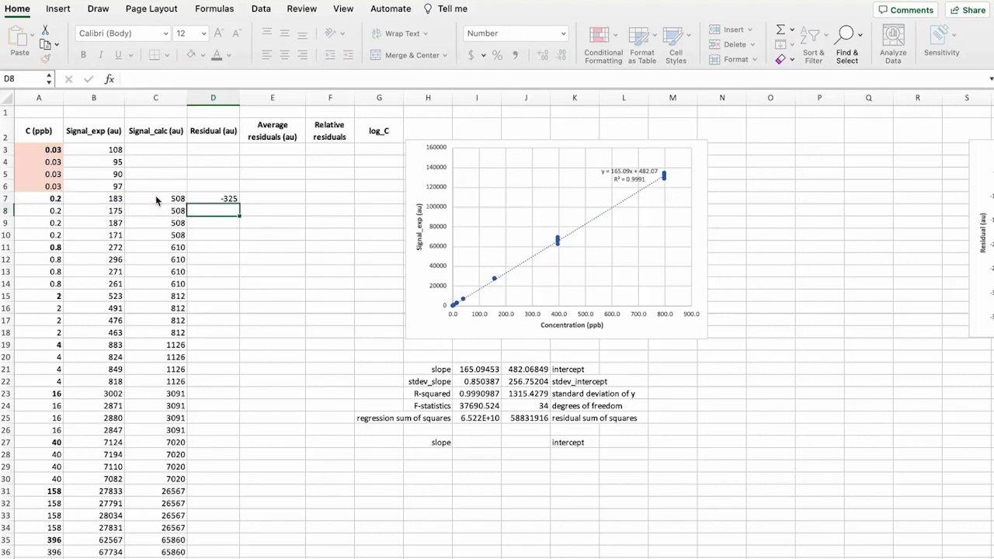
# Fill the residual formula from D7 down to D42
pyautogui.press('Up')
pyautogui.scroll(-1, 202, 201)
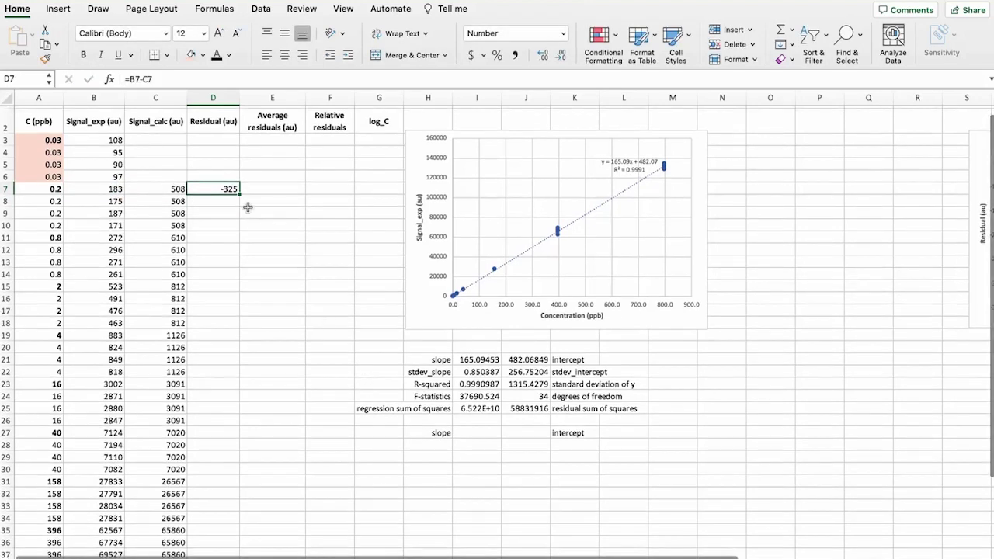
pyautogui.moveTo(240, 194); pyautogui.dragTo(240, 533)
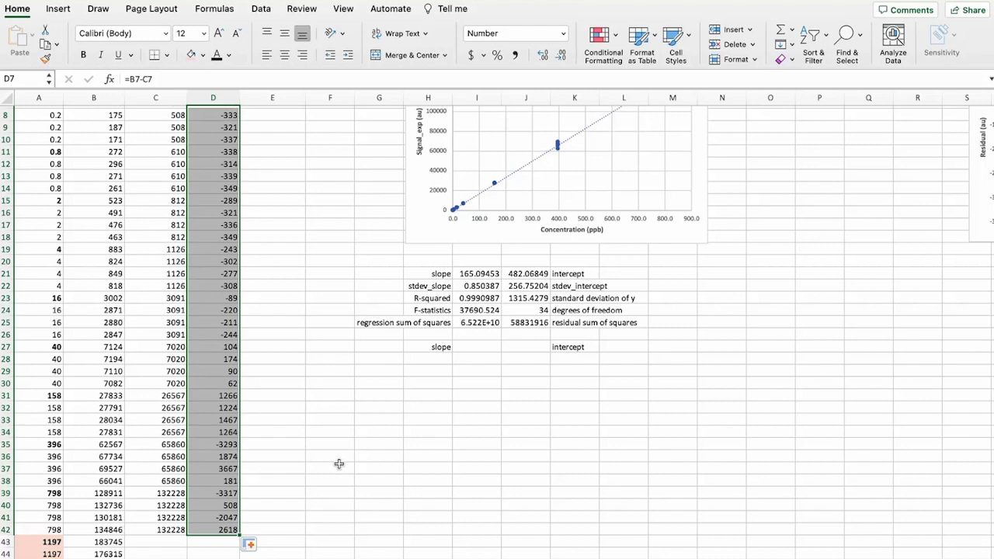
pyautogui.scroll(3, 408, 446)
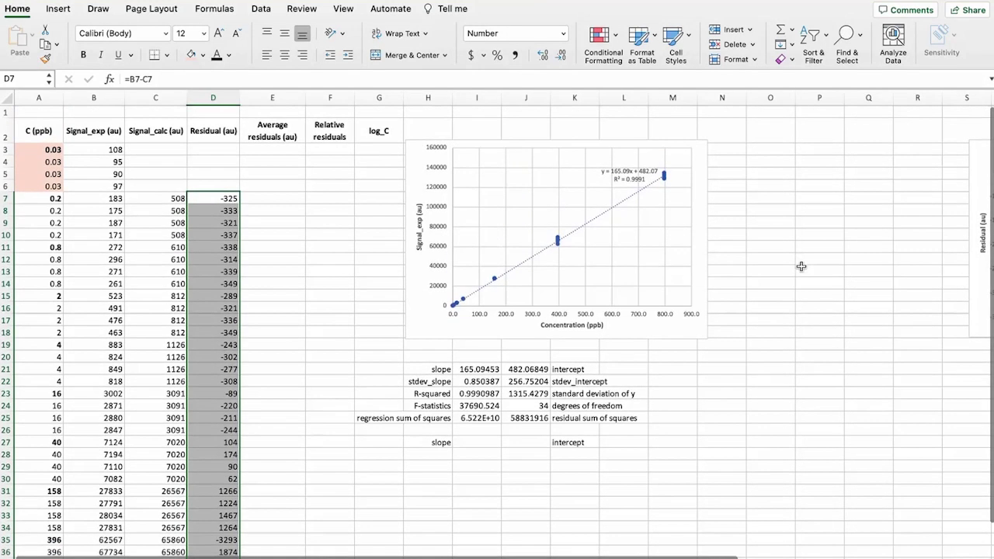
# Move the residual chart over the calibration chart and extend its series to concentrations A7:A42 and residuals D7:D42
pyautogui.click(800, 264)
pyautogui.moveTo(979, 122); pyautogui.dragTo(415, 133)
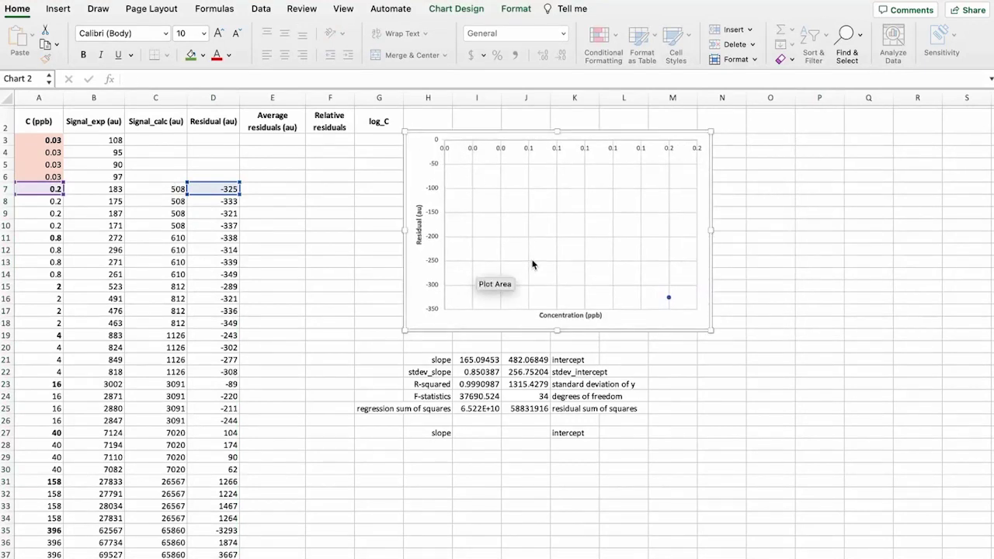
pyautogui.click(668, 298)
pyautogui.scroll(-3, 295, 265)
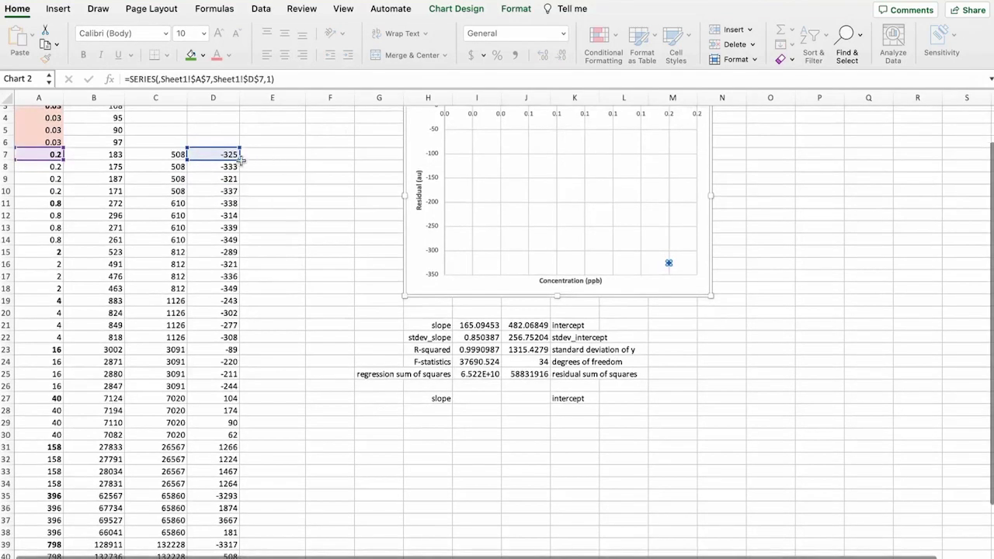
pyautogui.moveTo(241, 160); pyautogui.dragTo(237, 475)
pyautogui.scroll(-5, 262, 483)
pyautogui.scroll(5, 148, 313)
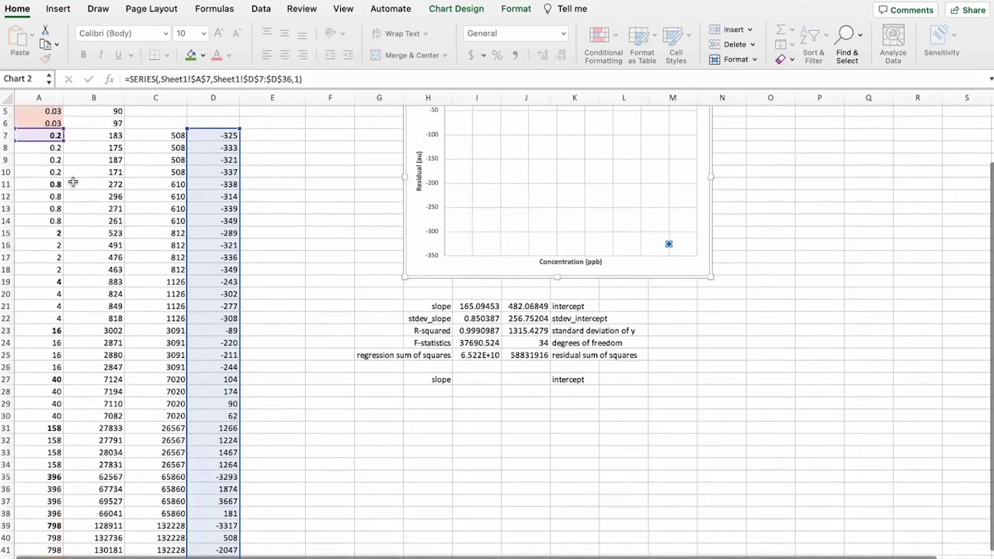
pyautogui.moveTo(64, 141); pyautogui.dragTo(66, 475)
pyautogui.scroll(-5, 105, 502)
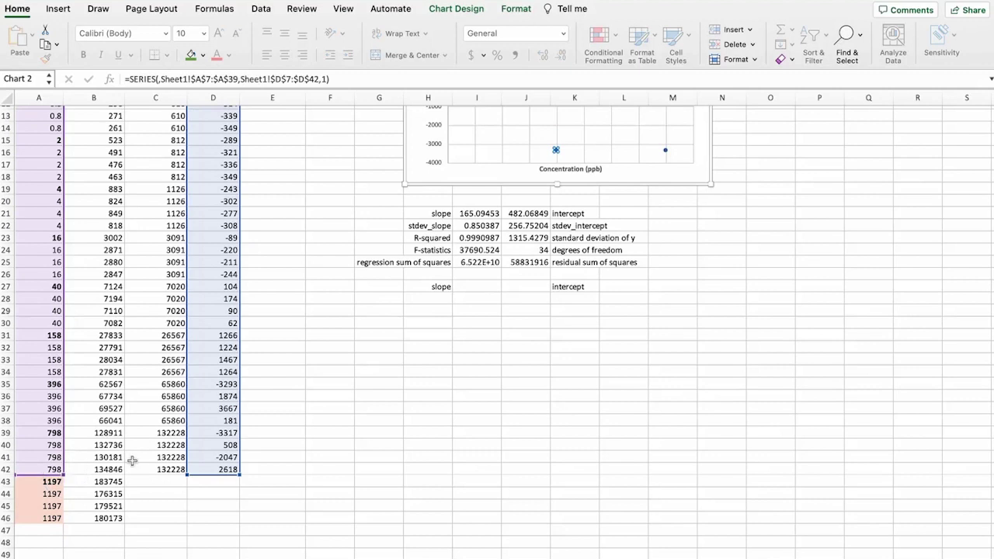
pyautogui.scroll(6, 368, 403)
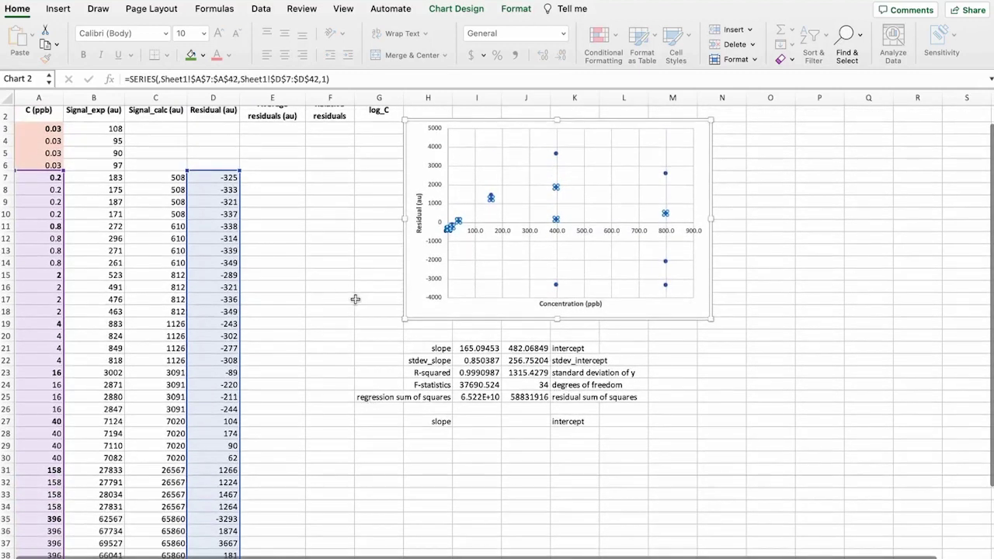
pyautogui.click(518, 309)
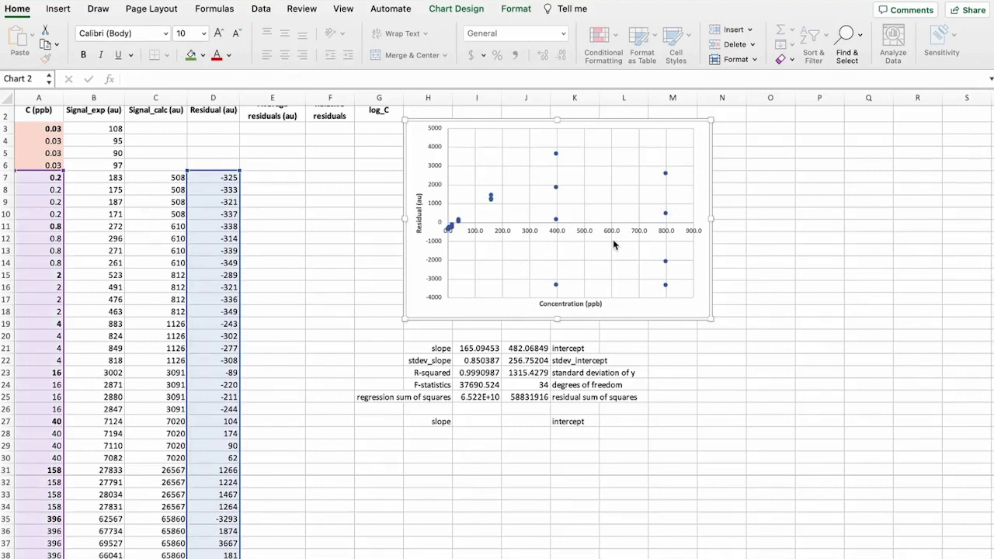
pyautogui.moveTo(613, 242)
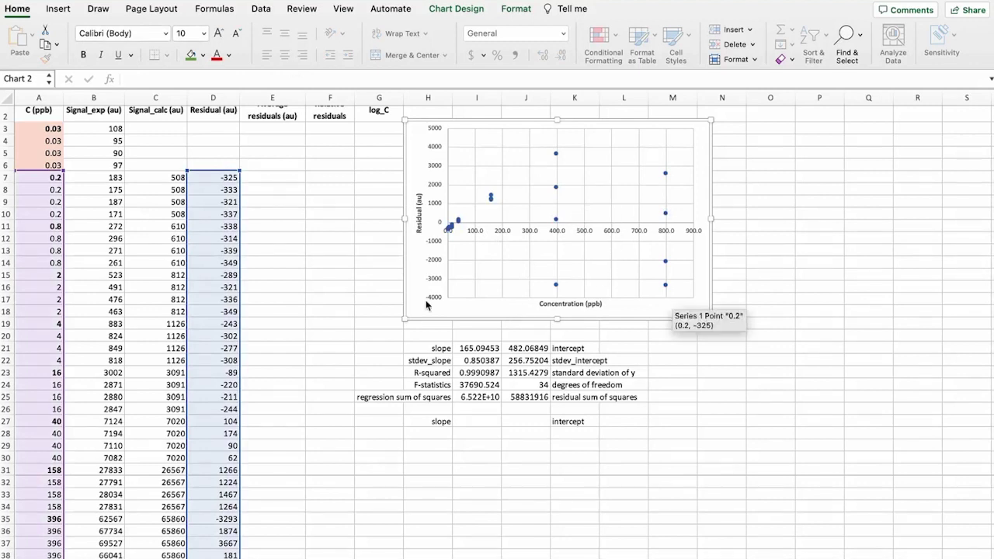
# Shade the 396 and 798 ppb concentrations in A35:A42 with the same light red fill as the other excluded points
pyautogui.scroll(-2, 362, 347)
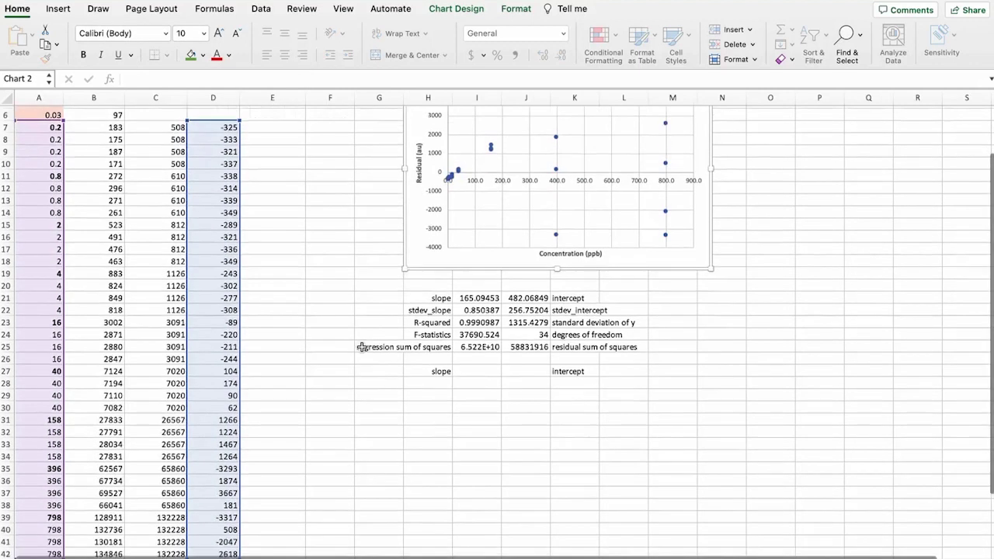
pyautogui.scroll(-4, 362, 347)
pyautogui.click(29, 438)
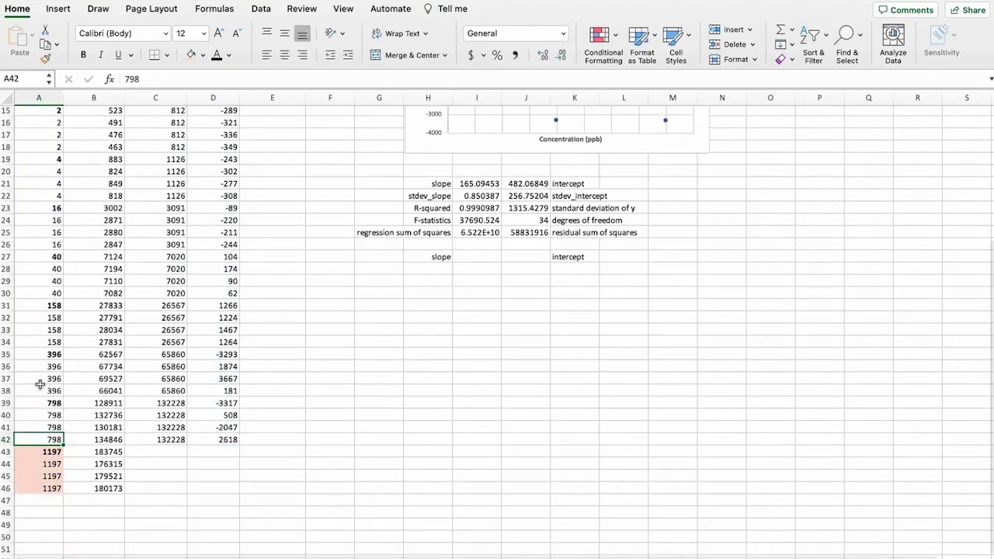
pyautogui.keyDown('shift'); pyautogui.click(40, 355); pyautogui.keyUp('shift')
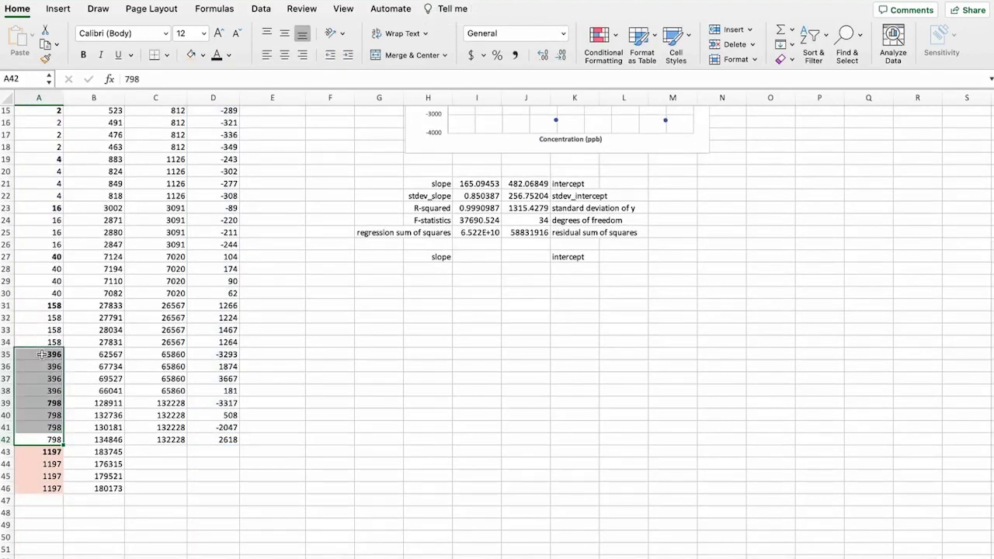
pyautogui.click(189, 54)
# Compute the regression statistics for the reduced range in I27 with =LINEST(B7:B34,A7:A34,1,1)
pyautogui.scroll(6, 443, 331)
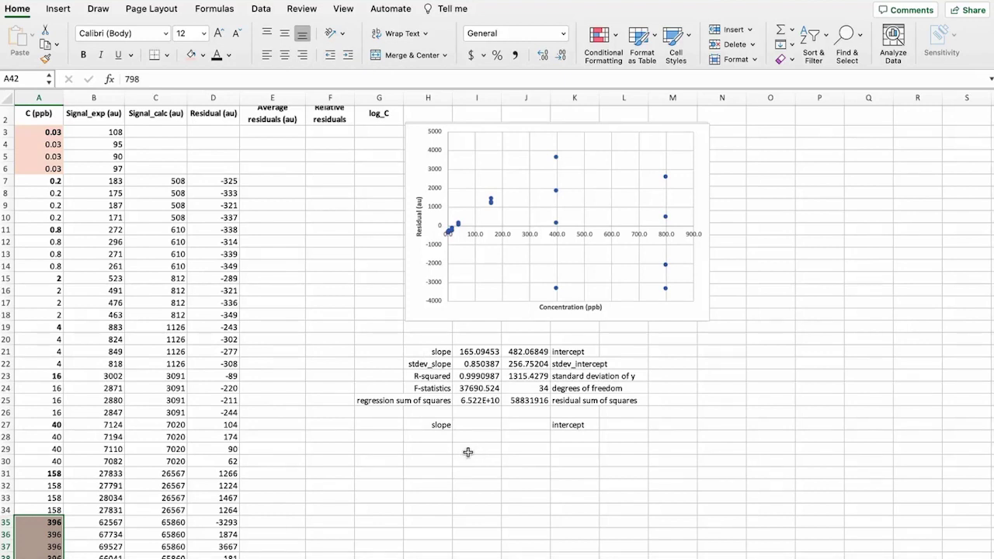
pyautogui.click(472, 426)
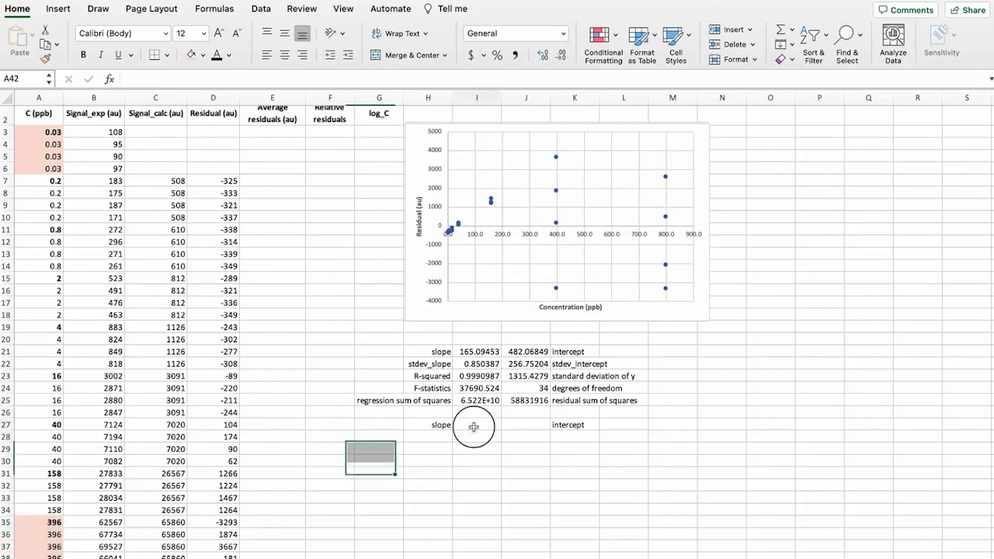
pyautogui.write('=linest')
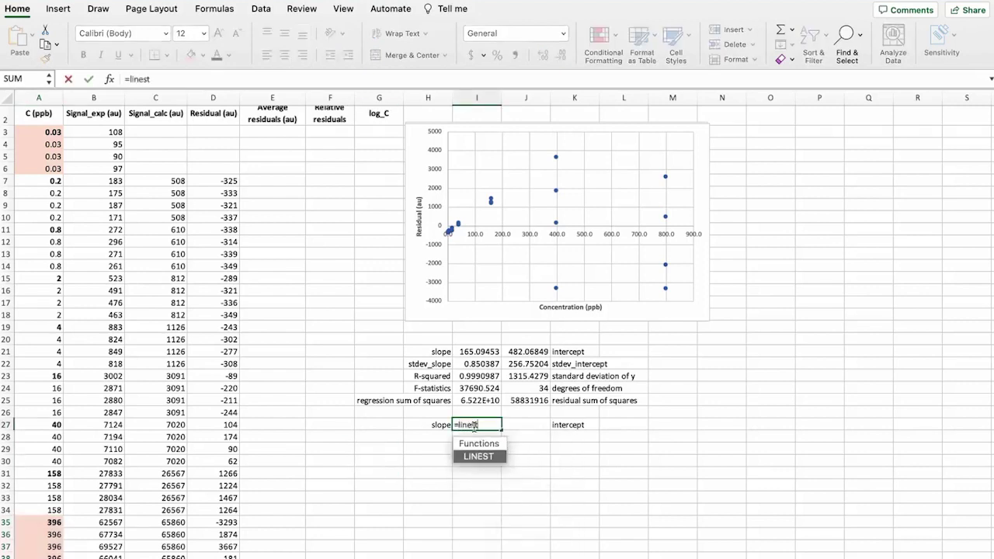
pyautogui.write('(')
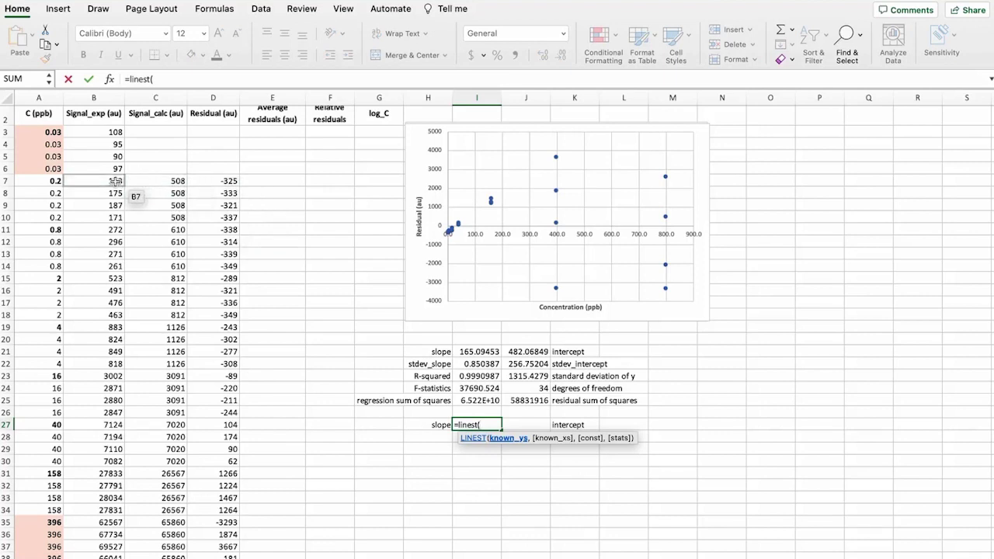
pyautogui.moveTo(115, 181); pyautogui.dragTo(106, 511)
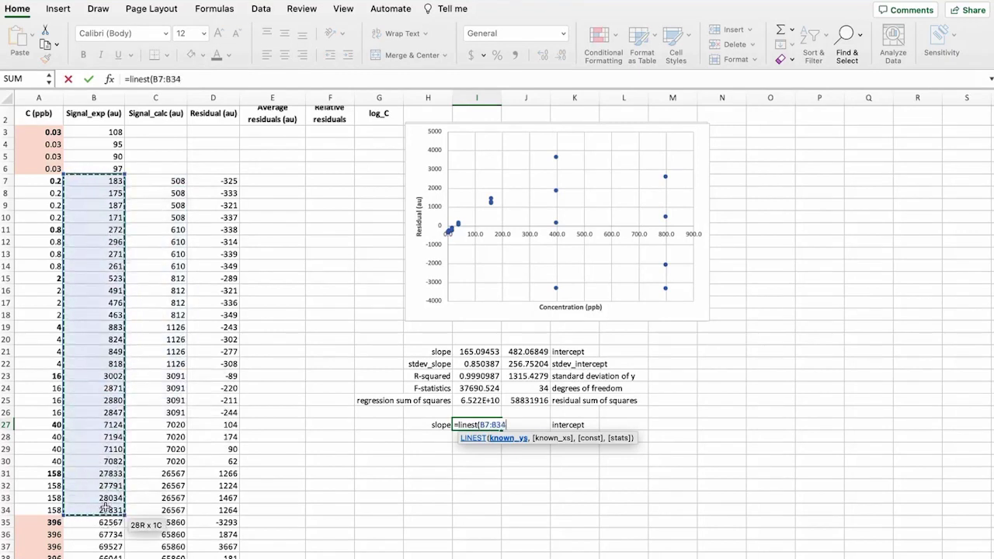
pyautogui.write(',')
pyautogui.moveTo(35, 182); pyautogui.dragTo(47, 509)
pyautogui.write(',')
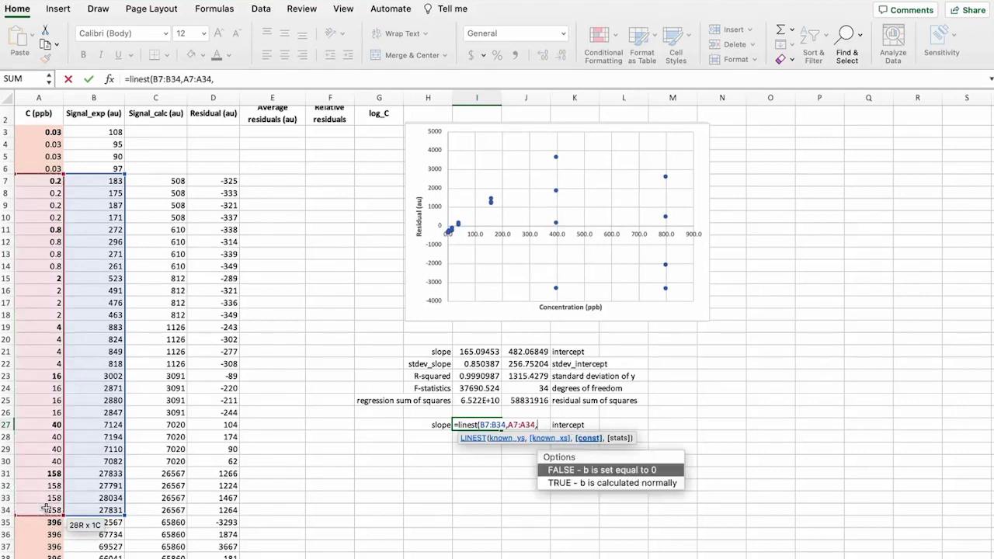
pyautogui.write('1,1)')
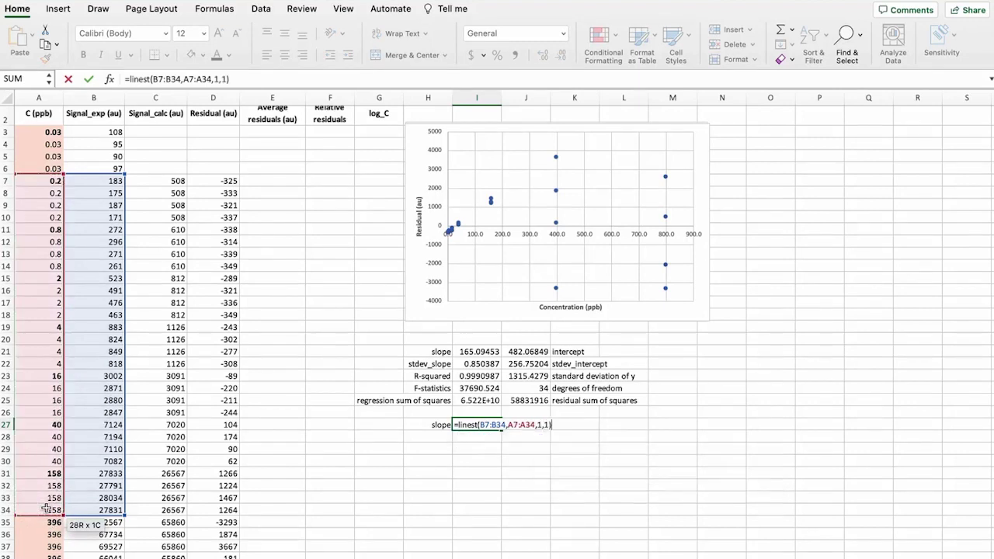
pyautogui.press('Return')
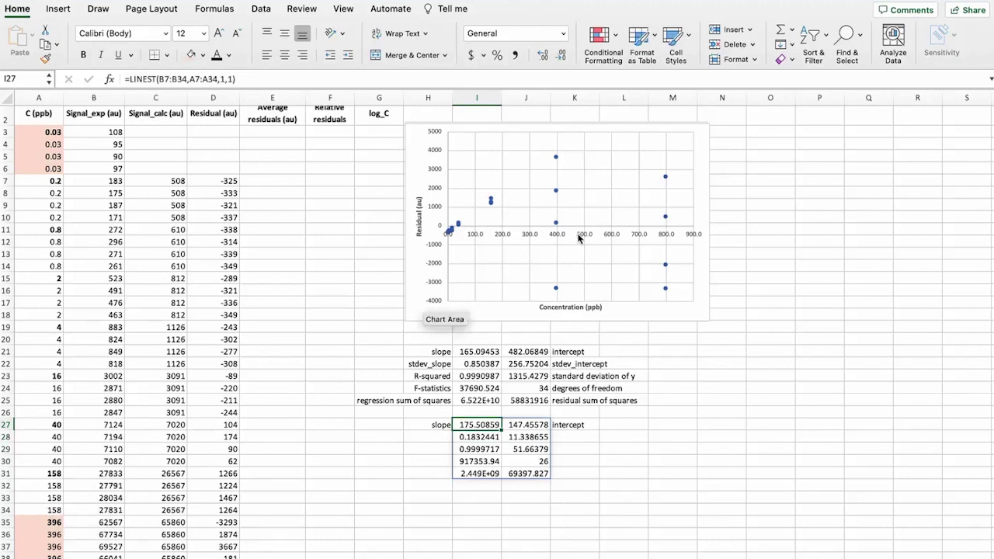
# Point the Signal_calc formula in C7 to the slope in I27 and intercept in J27, and fill it down to C34
pyautogui.doubleClick(162, 180)
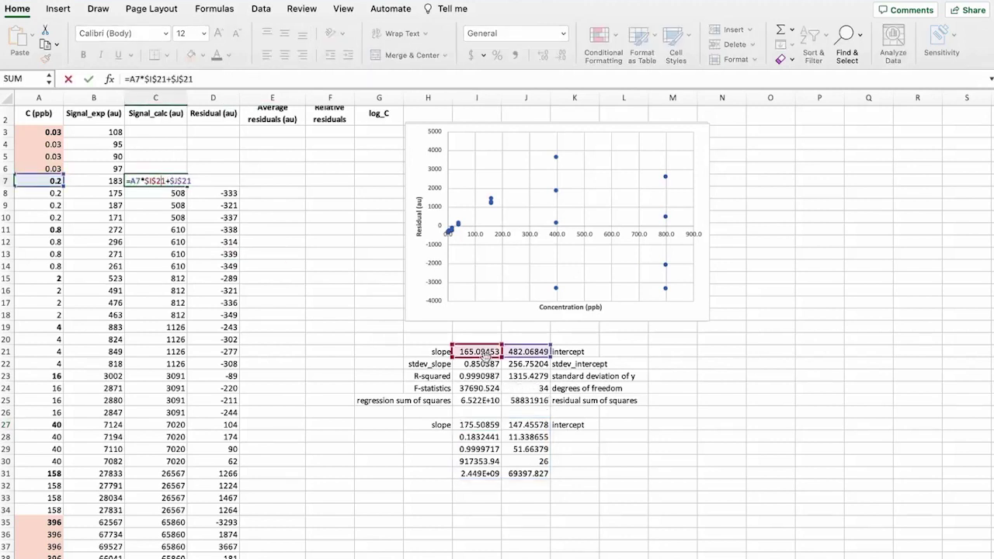
pyautogui.moveTo(483, 354); pyautogui.dragTo(478, 425)
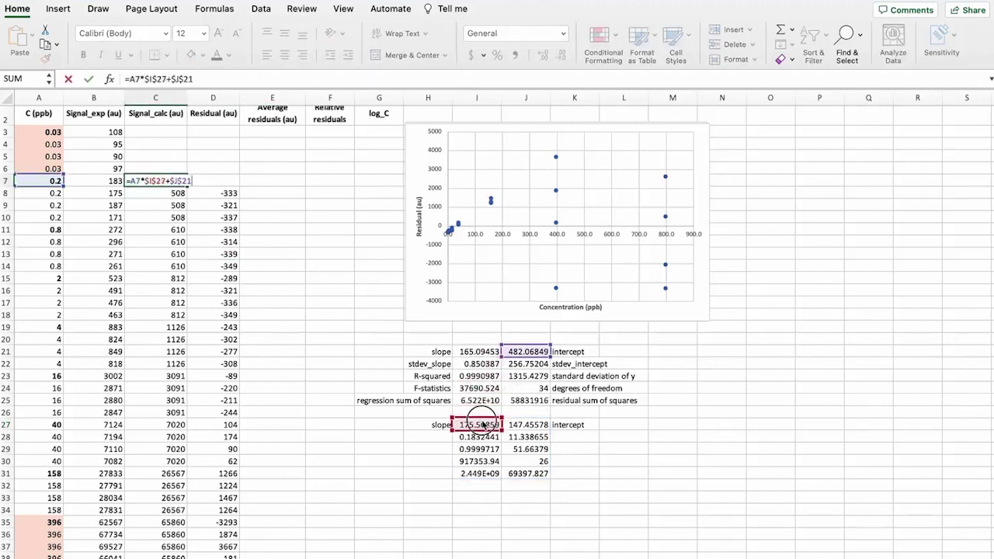
pyautogui.moveTo(538, 354); pyautogui.dragTo(533, 425)
pyautogui.press('Return')
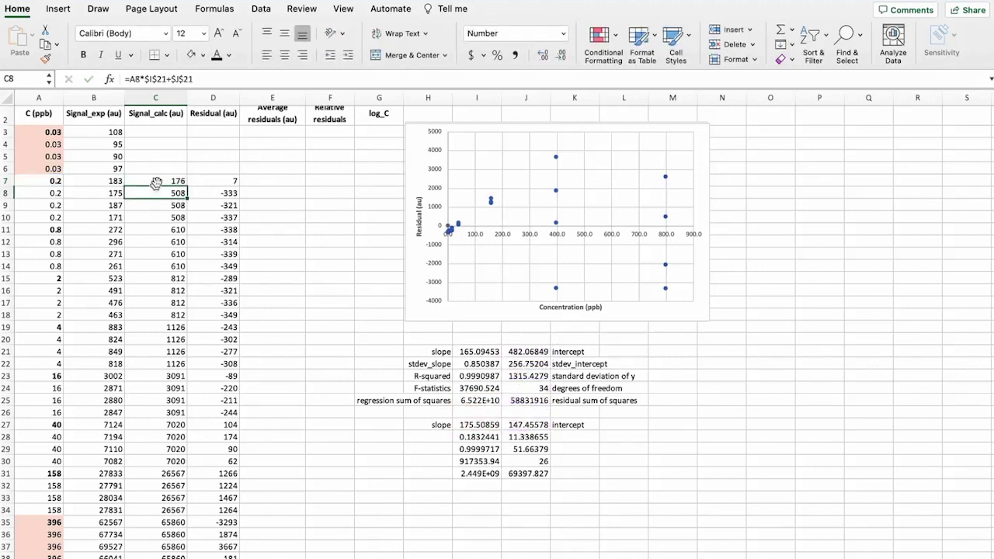
pyautogui.click(153, 183)
pyautogui.moveTo(187, 183); pyautogui.dragTo(204, 515)
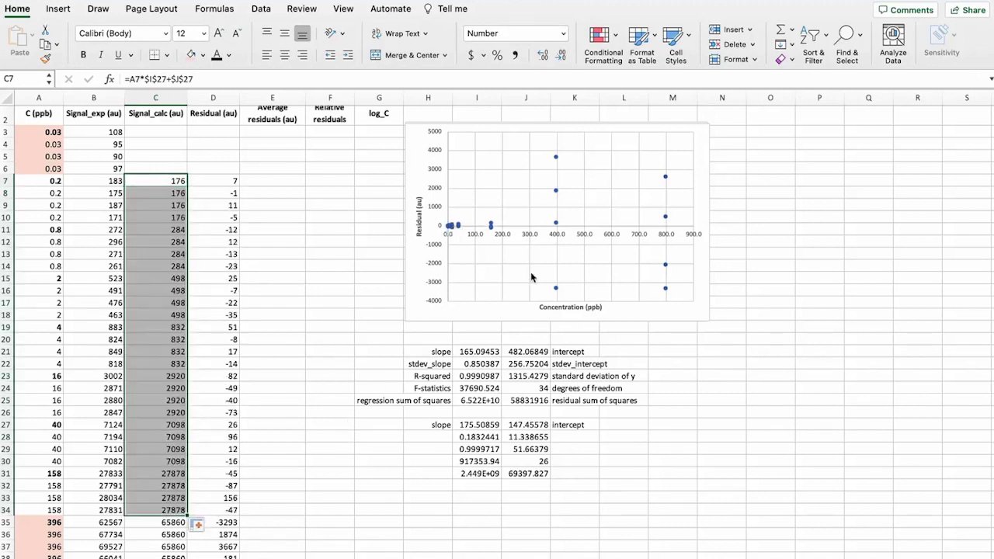
# Shrink the residual chart's series to concentrations A7:A34 and residuals D7:D34
pyautogui.click(506, 300)
pyautogui.scroll(-4, 322, 461)
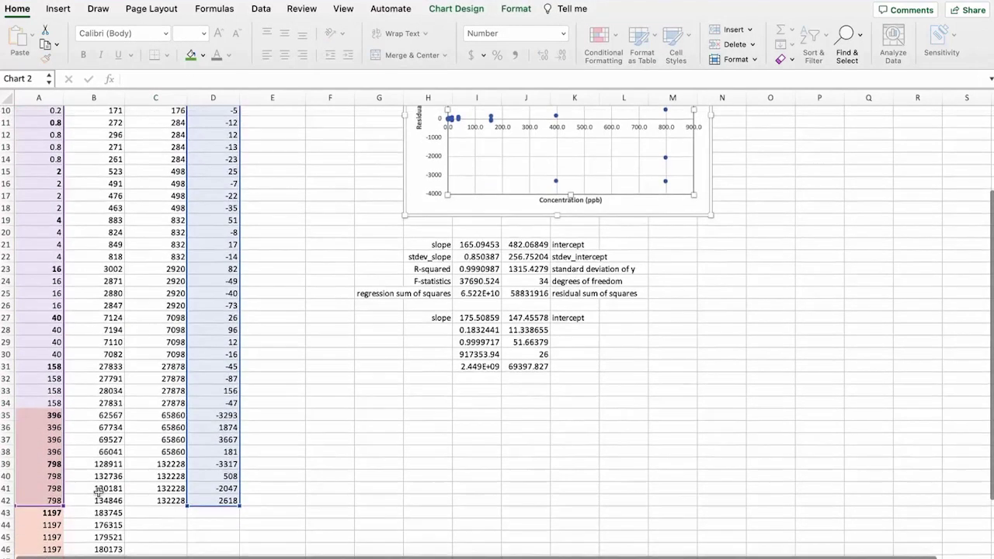
pyautogui.moveTo(64, 507); pyautogui.dragTo(63, 409)
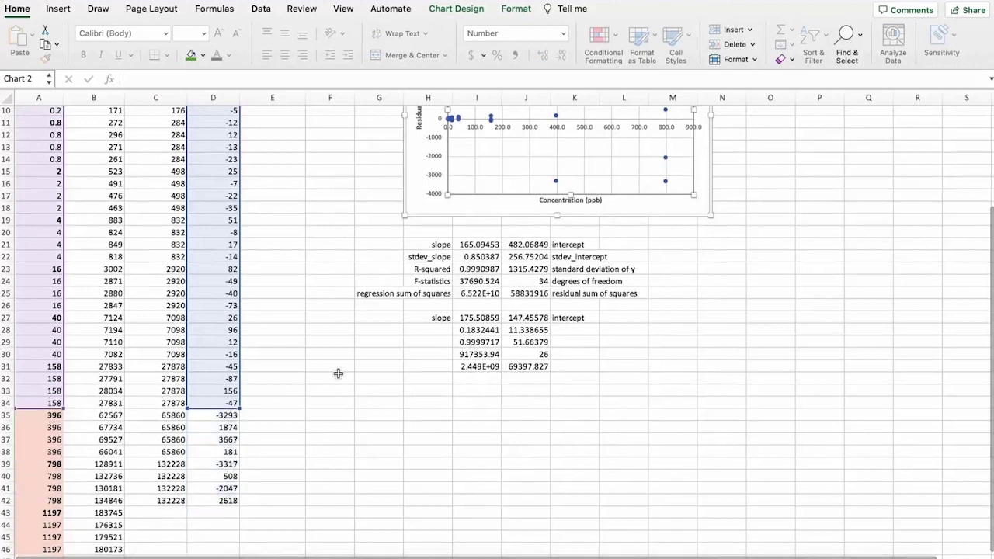
pyautogui.scroll(3, 366, 323)
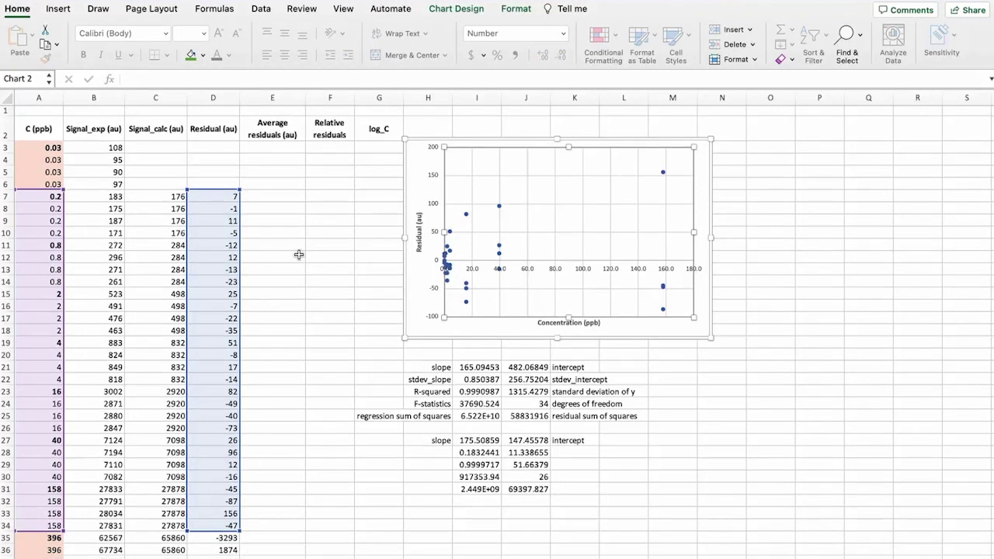
# Calculate the average residual of the 0.2 ppb replicates in E7 with =AVERAGE(D7:D10)
pyautogui.click(295, 204)
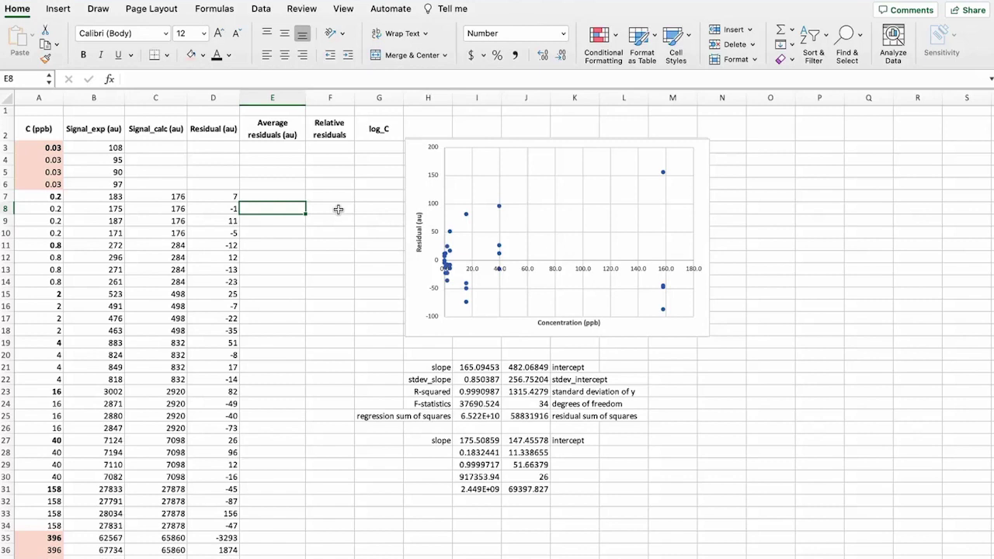
pyautogui.click(268, 194)
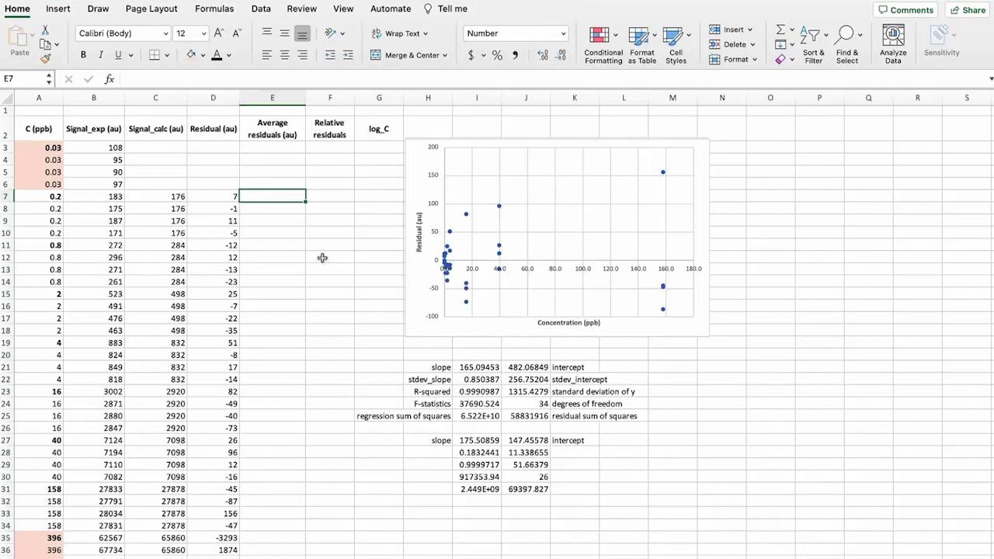
pyautogui.write('=av')
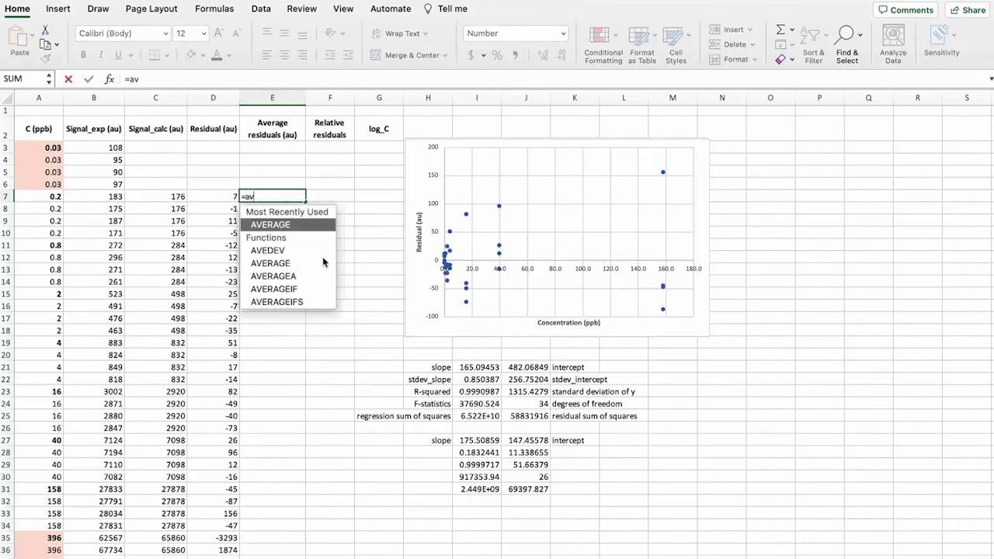
pyautogui.write('erage(')
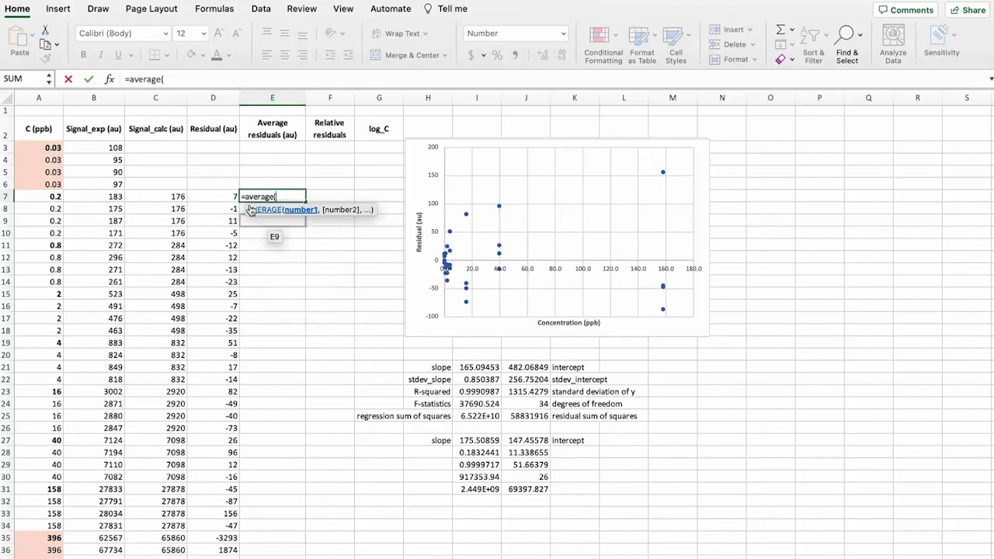
pyautogui.moveTo(213, 195); pyautogui.dragTo(208, 235)
pyautogui.press('Return')
pyautogui.press('Up')
# Copy the average residual formula from E7 to E11, E15, E19, E23, E27 and E31
pyautogui.press('super+c')
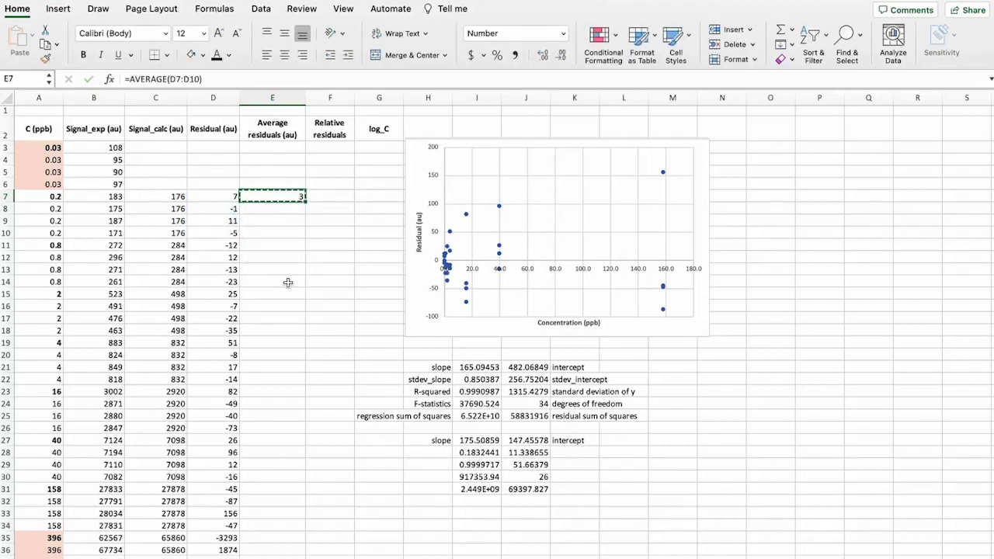
pyautogui.click(272, 245)
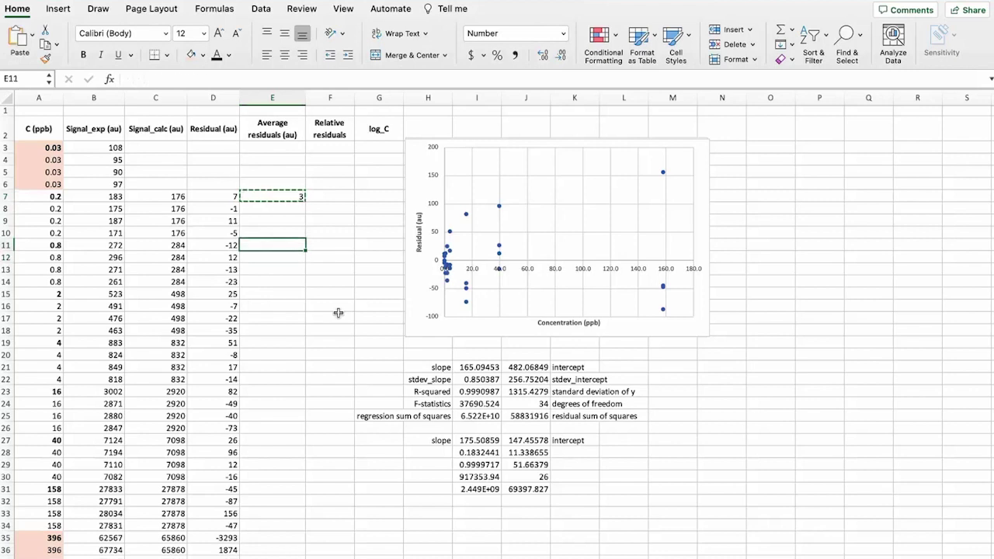
pyautogui.press('super+v')
pyautogui.click(280, 295)
pyautogui.press('super+v')
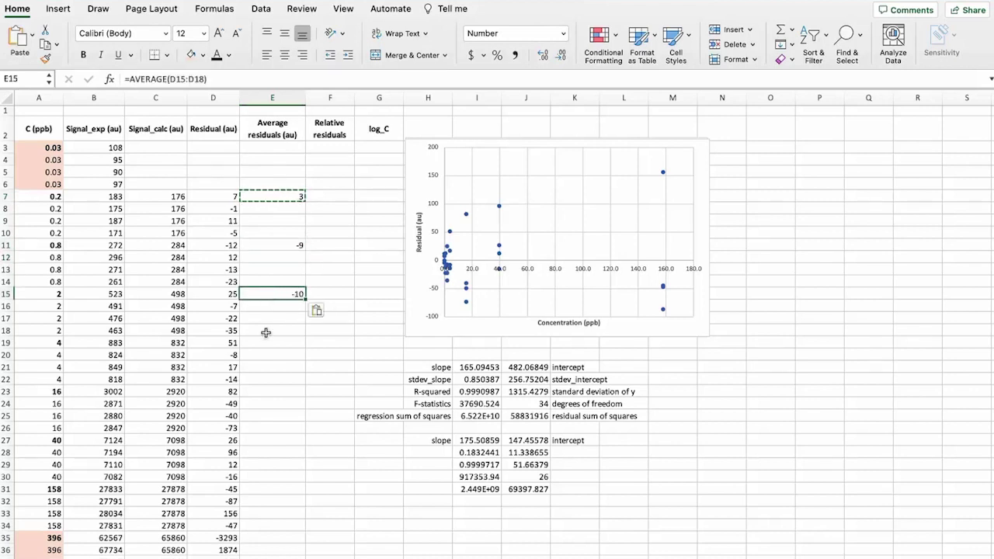
pyautogui.click(261, 343)
pyautogui.press('super+v')
pyautogui.click(264, 392)
pyautogui.press('super+v')
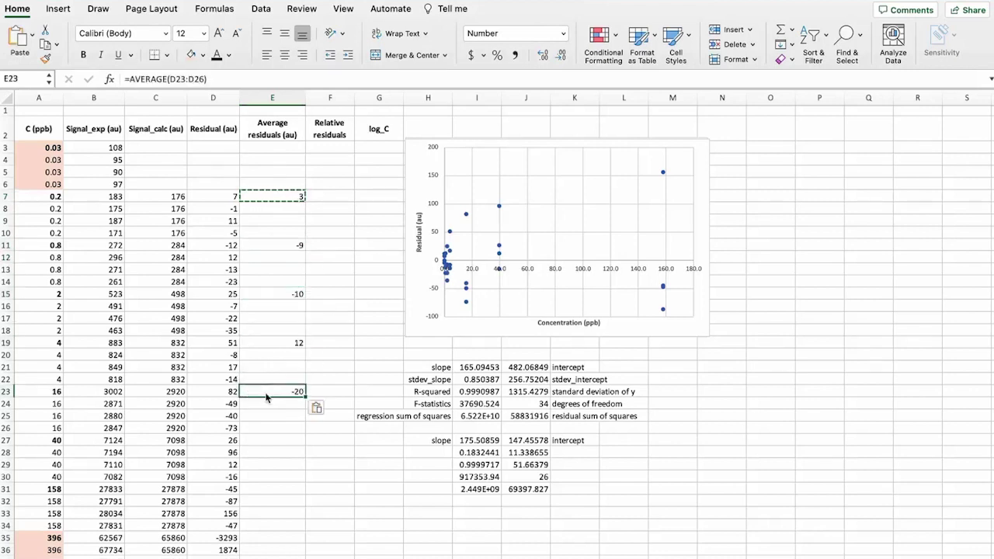
pyautogui.click(262, 440)
pyautogui.press('super+v')
pyautogui.click(264, 489)
pyautogui.press('super+v')
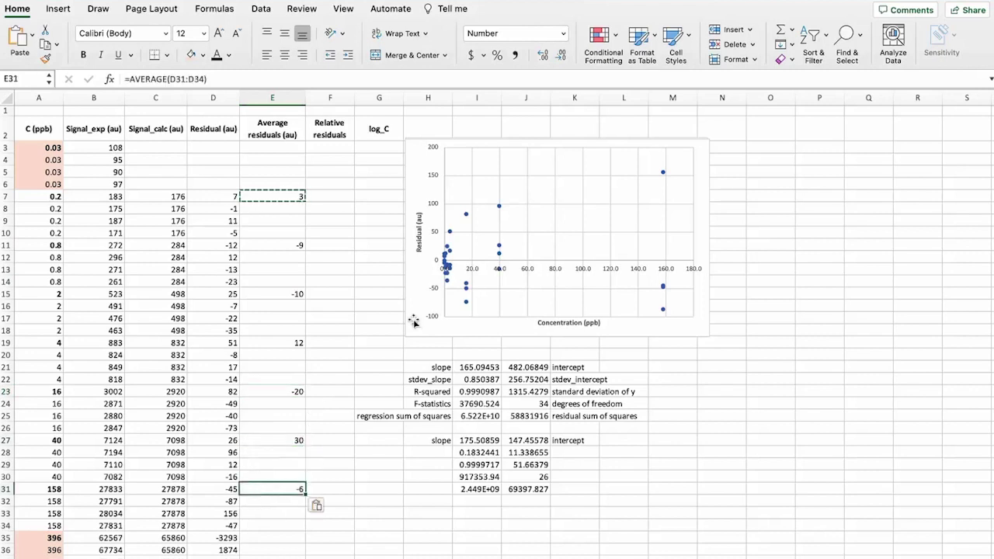
# Switch the residual chart's Y values from the Residual column to the average residuals in E7:E34
pyautogui.click(488, 279)
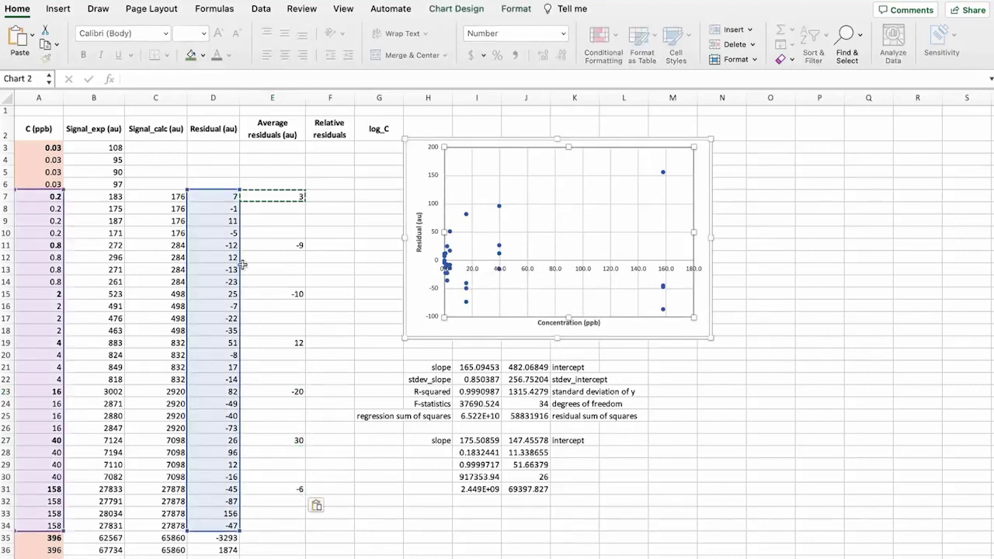
pyautogui.moveTo(239, 264); pyautogui.dragTo(265, 267)
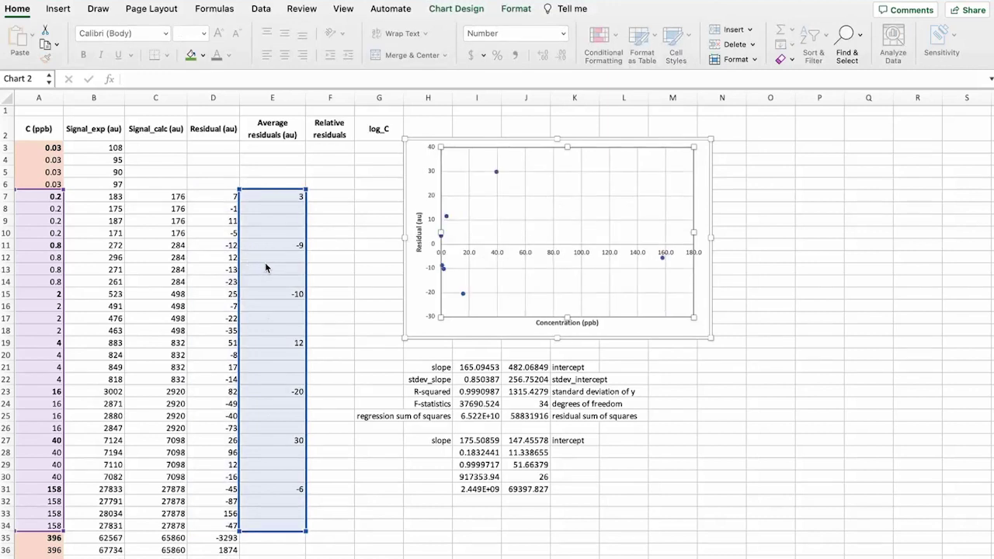
pyautogui.click(333, 270)
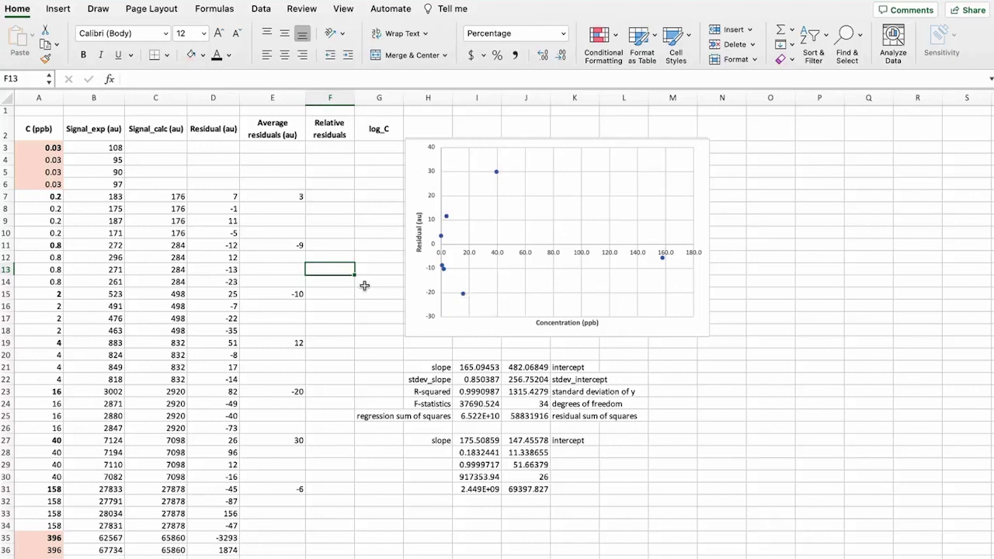
# Calculate the logarithm of the 0.2 ppb concentration in G7 with =LOG(A7)
pyautogui.click(371, 196)
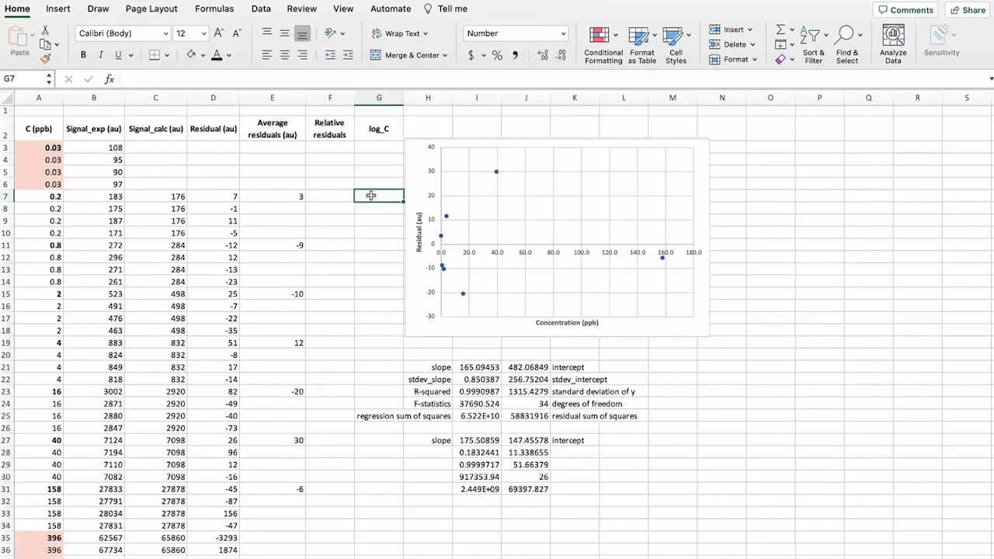
pyautogui.write('=log(')
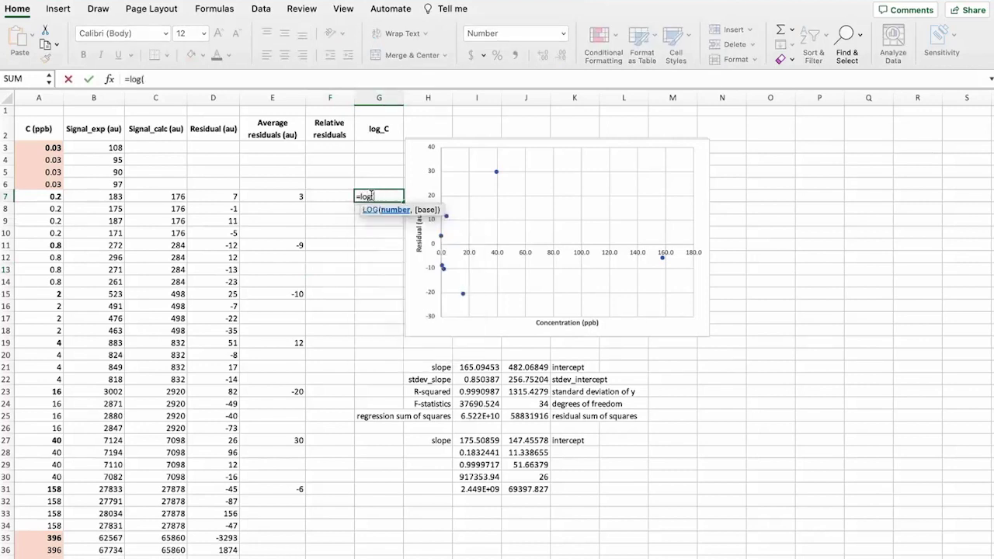
pyautogui.click(58, 199)
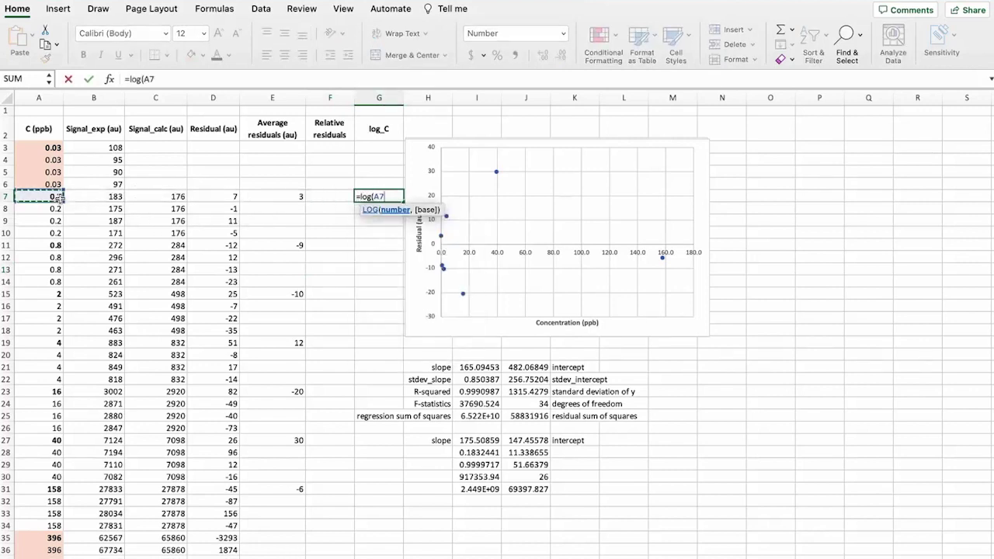
pyautogui.press('Return')
# Copy the log concentration formula from G7 to G11, G15, G19, G23, G27 and G31
pyautogui.press('super+c')
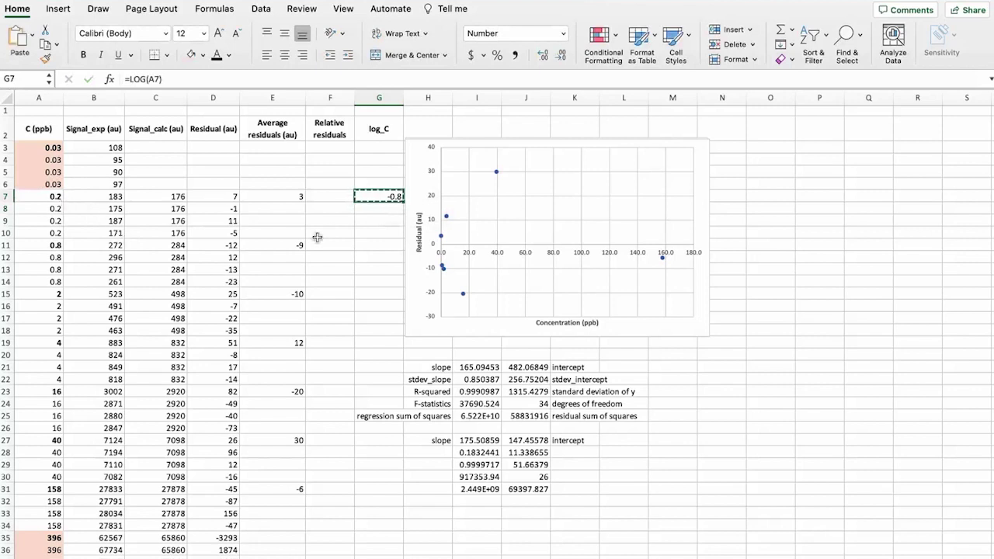
pyautogui.click(379, 246)
pyautogui.press('super+v')
pyautogui.click(373, 298)
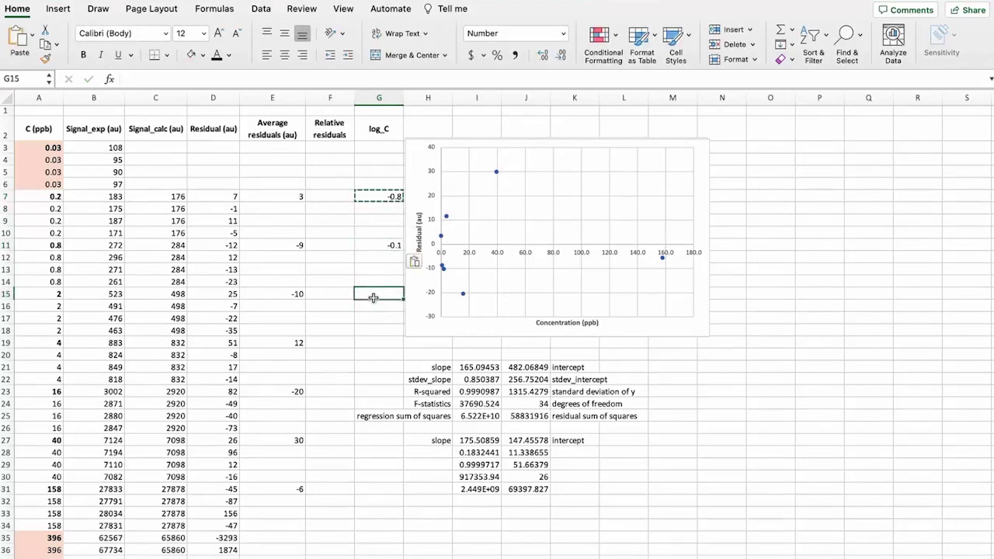
pyautogui.press('super+v')
pyautogui.click(365, 342)
pyautogui.press('super+v')
pyautogui.click(365, 391)
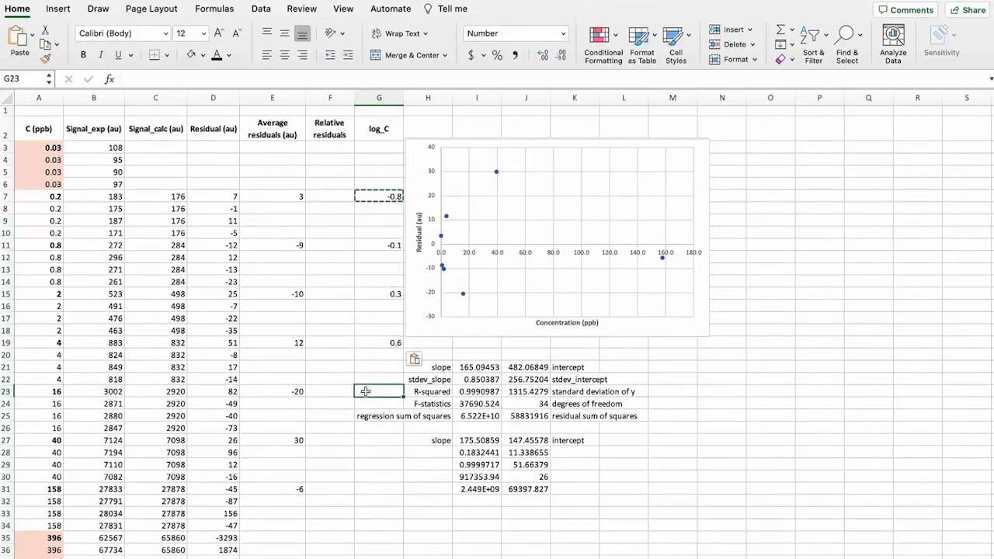
pyautogui.press('super+v')
pyautogui.click(367, 440)
pyautogui.press('super+v')
pyautogui.click(368, 489)
pyautogui.press('super+v')
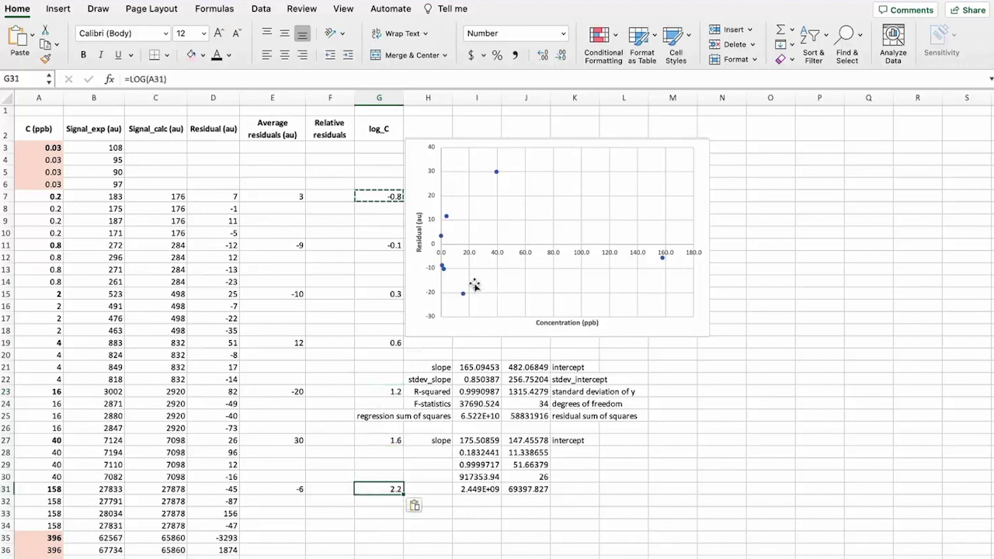
# Switch the residual chart's X values from the concentrations in column A to the log_C values in G7:G34
pyautogui.click(463, 292)
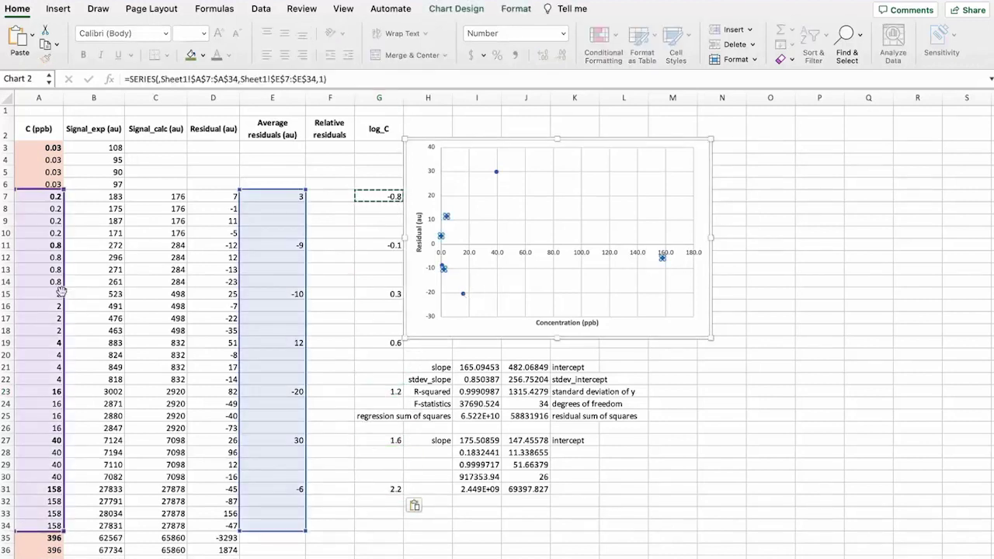
pyautogui.moveTo(60, 290); pyautogui.dragTo(370, 294)
pyautogui.click(446, 355)
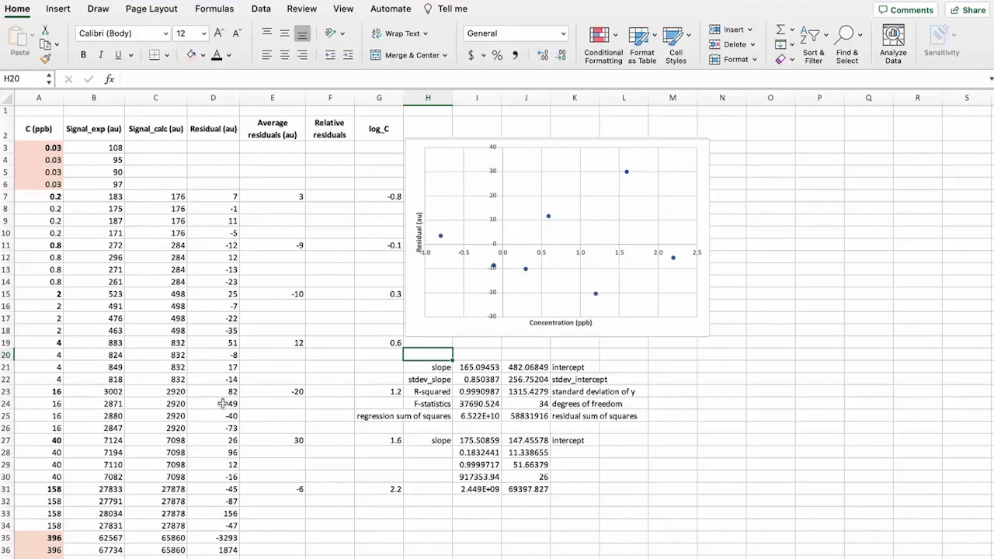
# Calculate the relative residual of the first 0.2 ppb replicate in F7 with =D7/B7
pyautogui.click(327, 195)
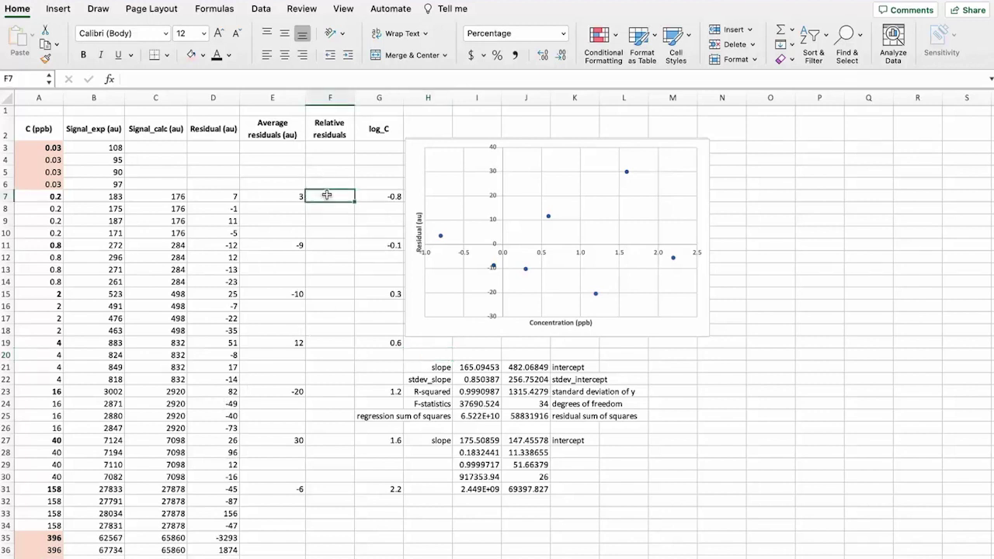
pyautogui.write('=')
pyautogui.click(217, 195)
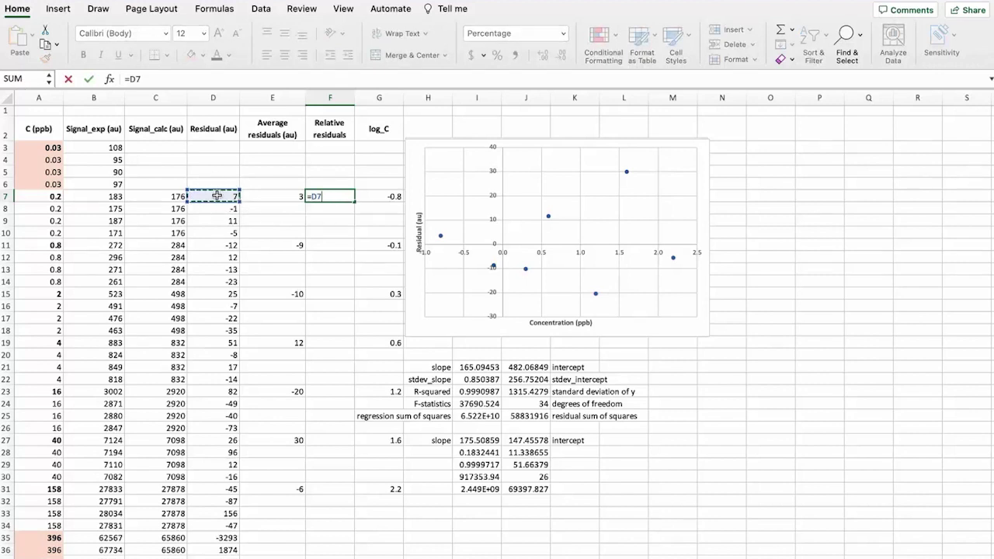
pyautogui.write('/')
pyautogui.click(93, 200)
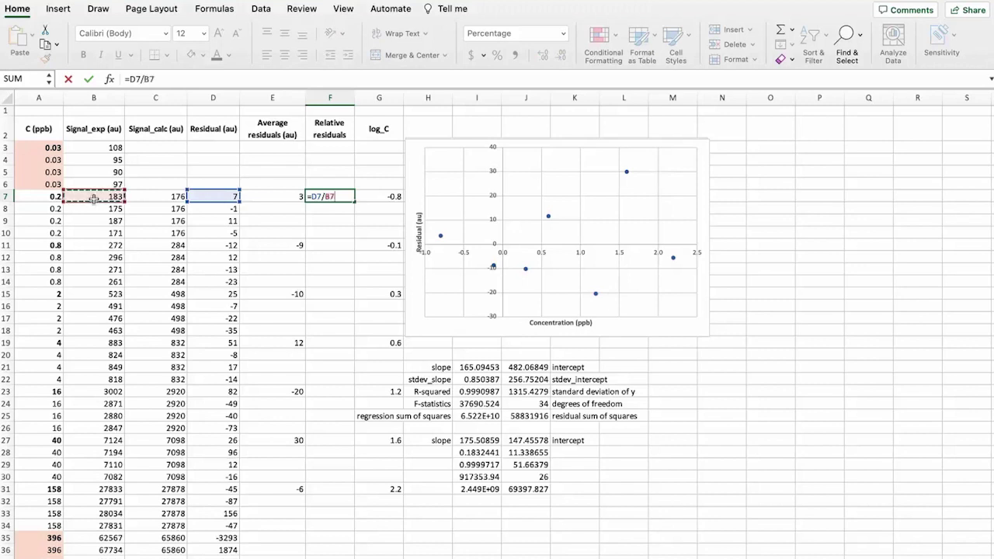
pyautogui.press('Return')
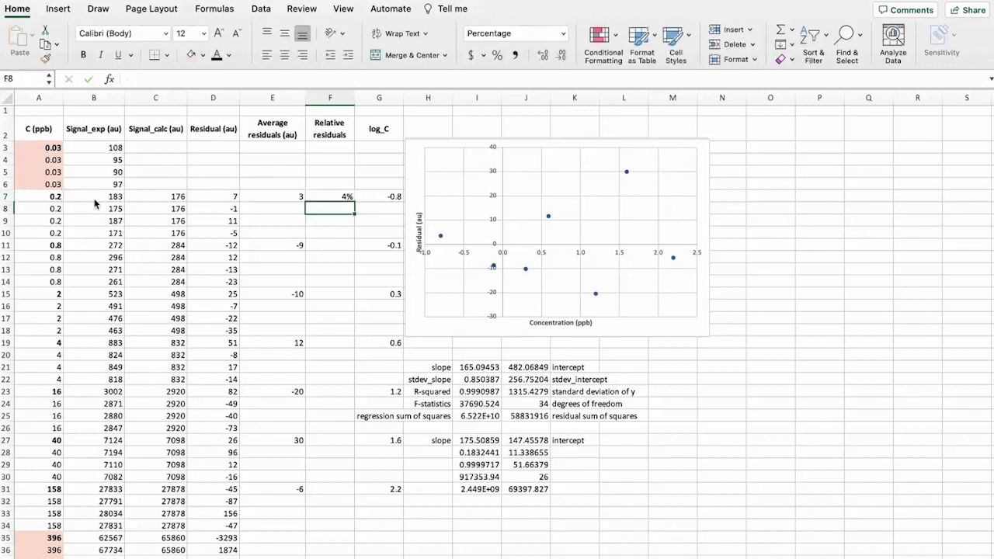
# Fill the relative residual formula from F7 down to F31
pyautogui.press('Up')
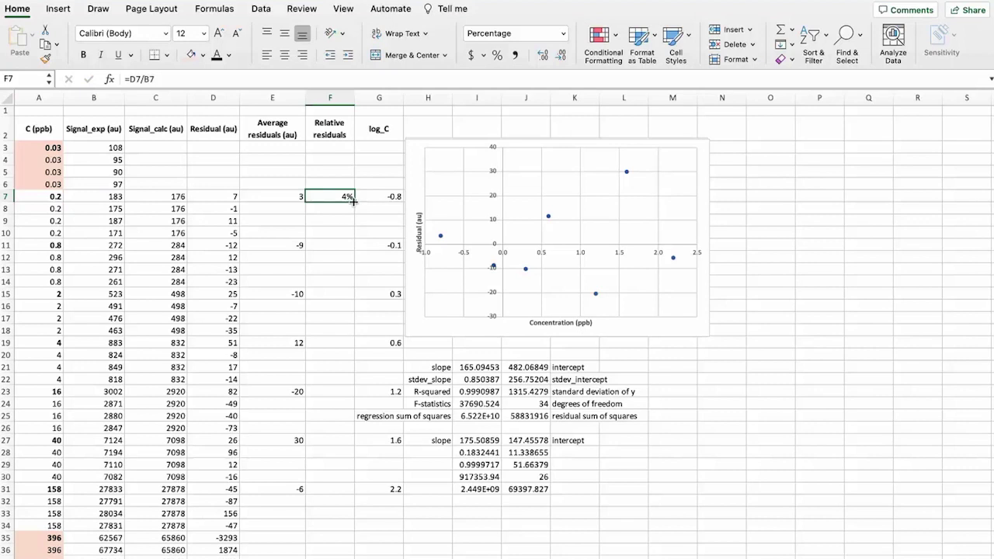
pyautogui.moveTo(355, 201); pyautogui.dragTo(340, 492)
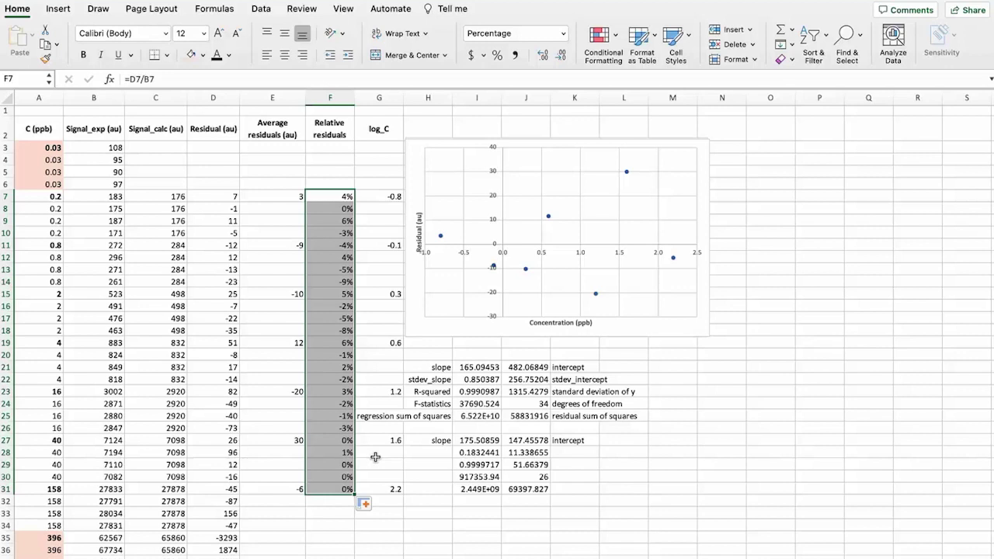
pyautogui.click(372, 186)
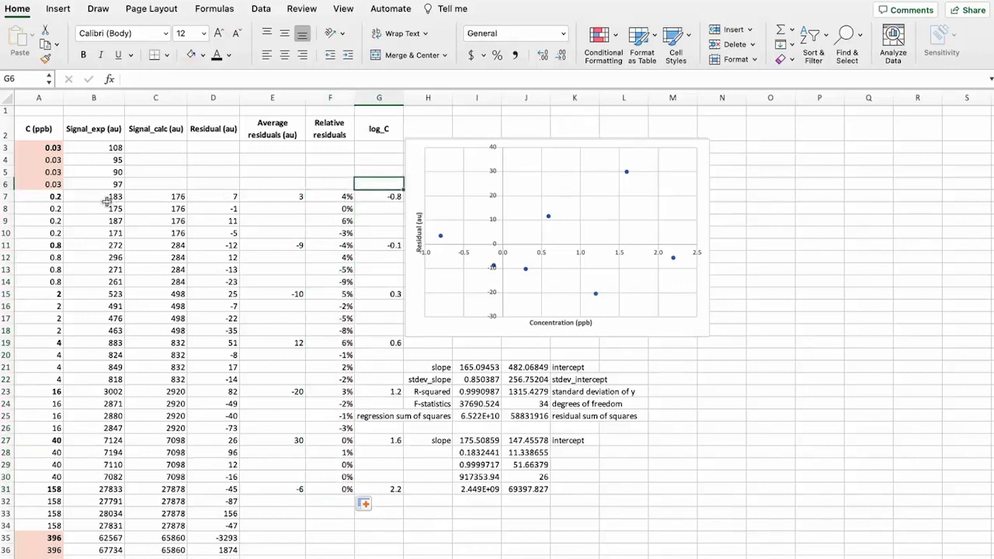